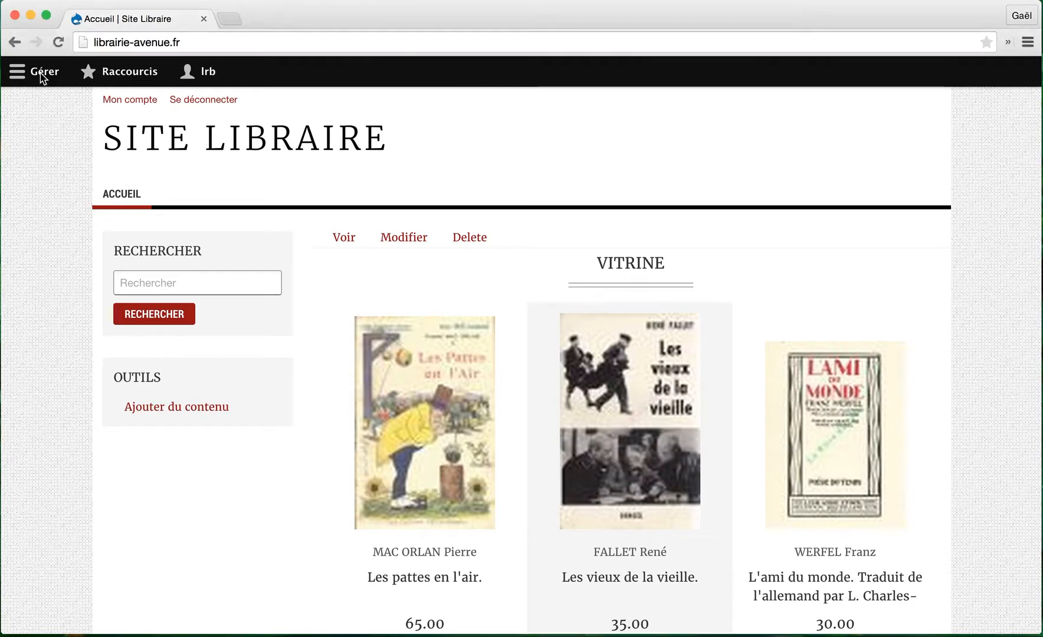
Start creating a new "Page de base" from the site's content administration.
{"action": "left_click", "coordinate": [43, 79]}
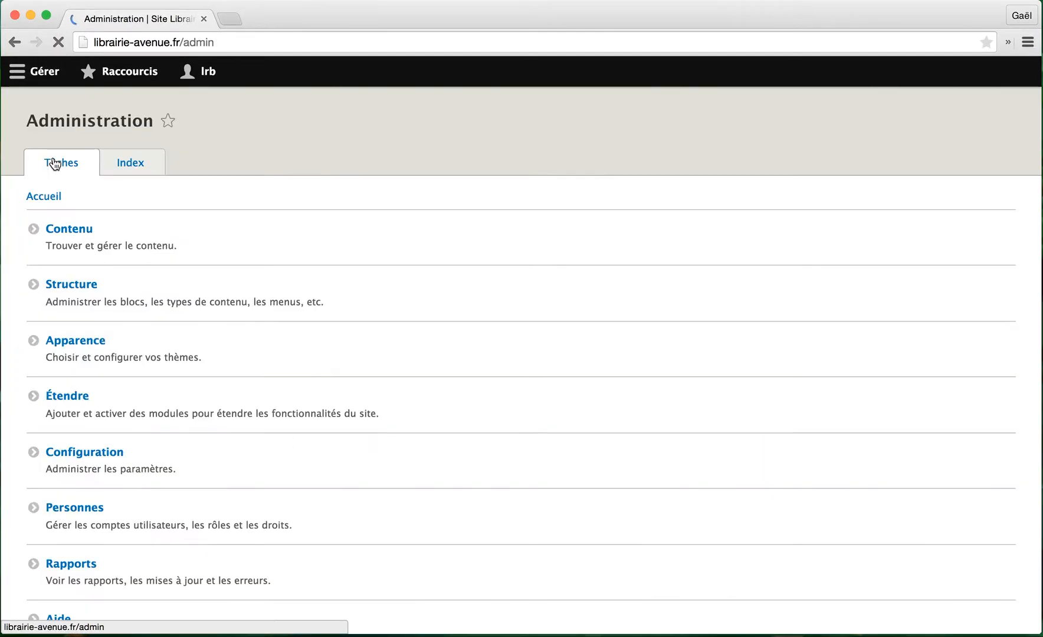
{"action": "left_click", "coordinate": [70, 262]}
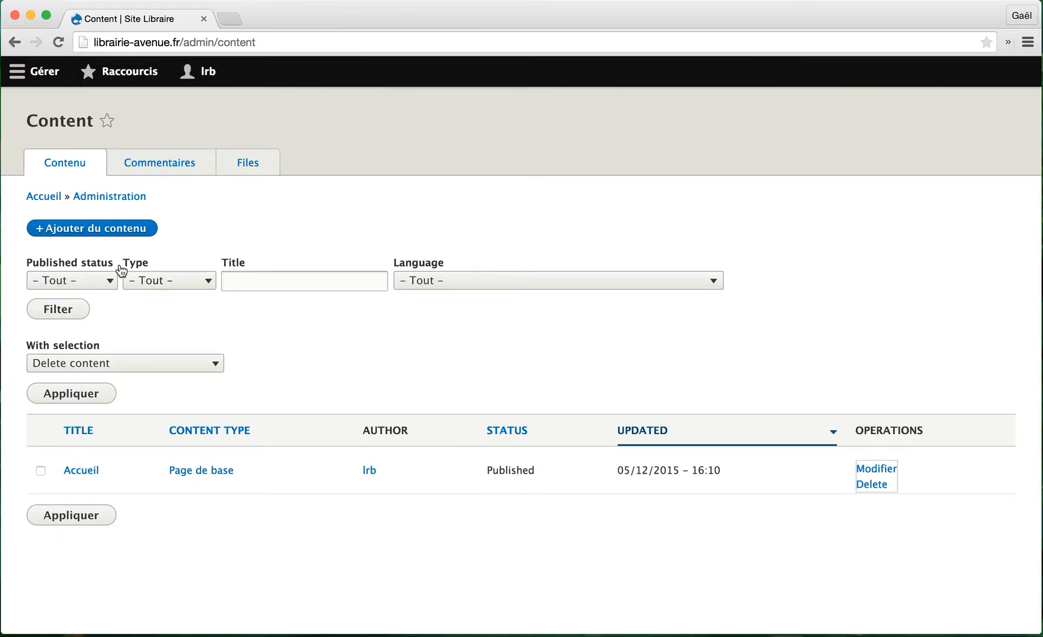
{"action": "left_click", "coordinate": [99, 261]}
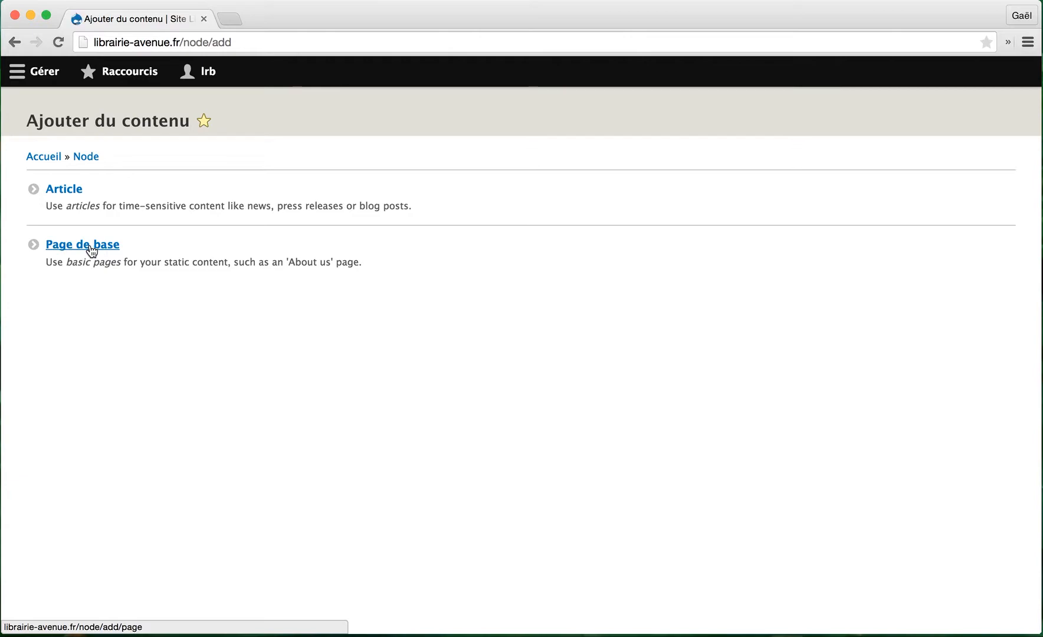
{"action": "left_click", "coordinate": [79, 277]}
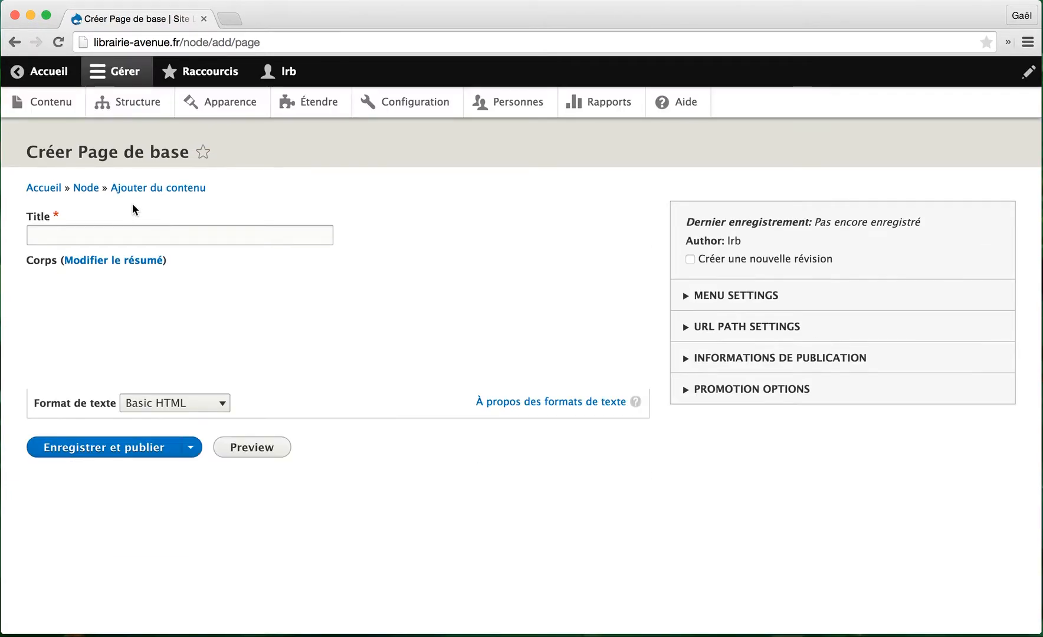
Title the new page "Recherche avancée" and provide a menu link for it.
{"action": "left_click", "coordinate": [110, 235]}
{"action": "type", "text": "R"}
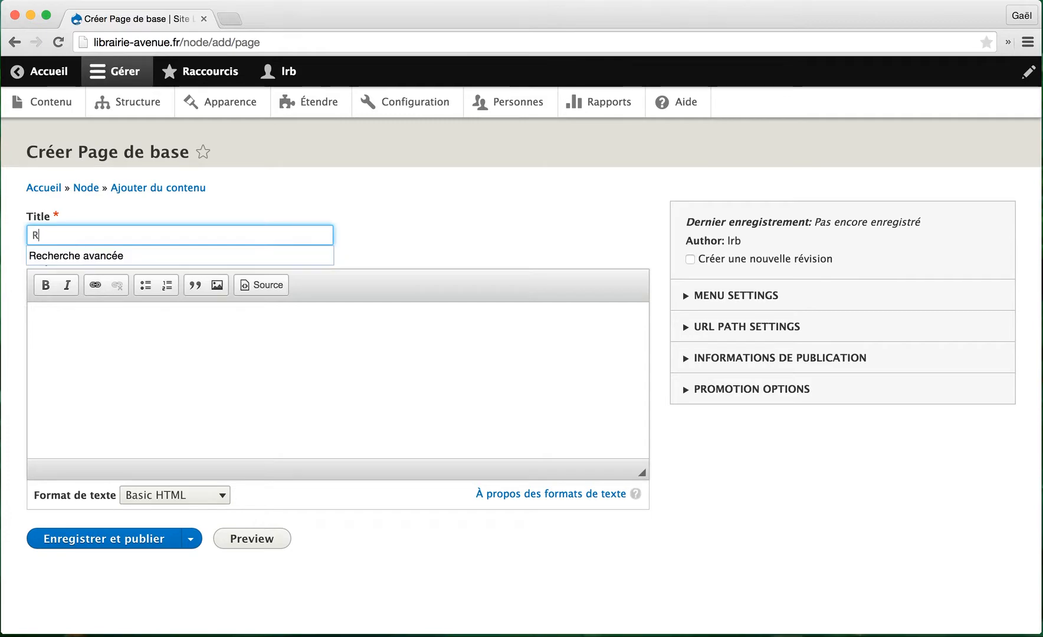
{"action": "type", "text": "e"}
{"action": "key", "text": "Down"}
{"action": "key", "text": "Return"}
{"action": "left_click", "coordinate": [165, 368]}
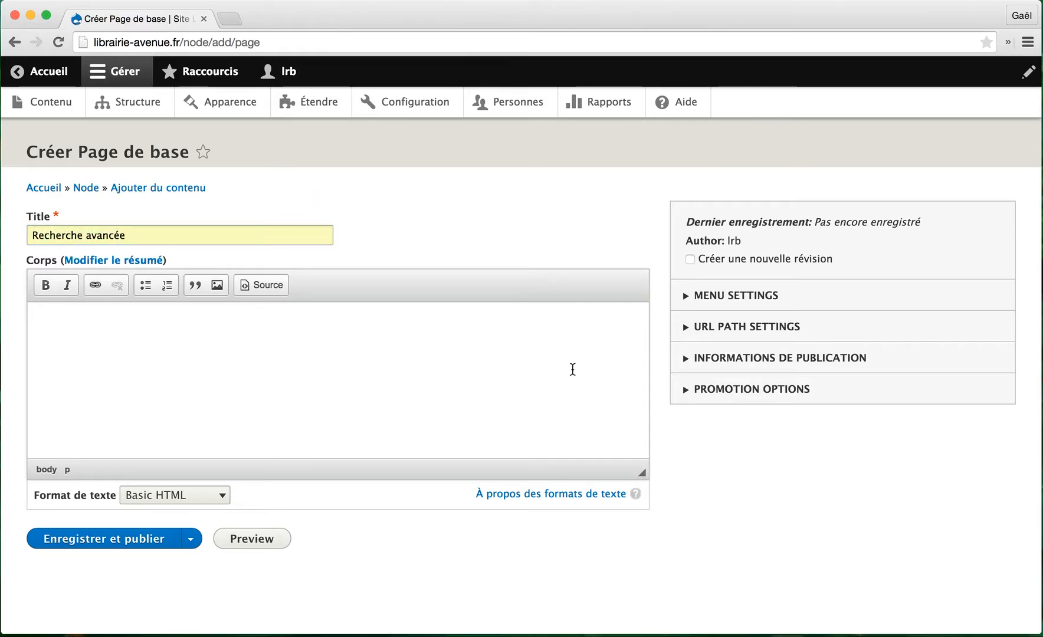
{"action": "left_click", "coordinate": [752, 298]}
{"action": "left_click", "coordinate": [692, 325]}
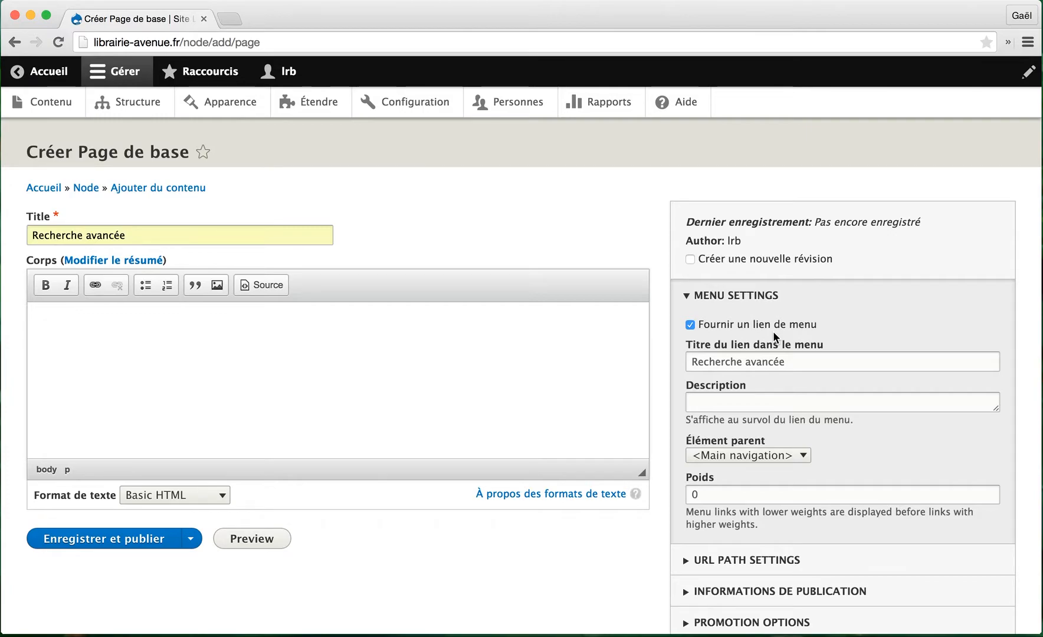
Set the page's URL alias to "recherche-avancee", then save and publish the page.
{"action": "scroll", "coordinate": [769, 395], "scroll_direction": "down", "scroll_amount": 3}
{"action": "left_click", "coordinate": [731, 494]}
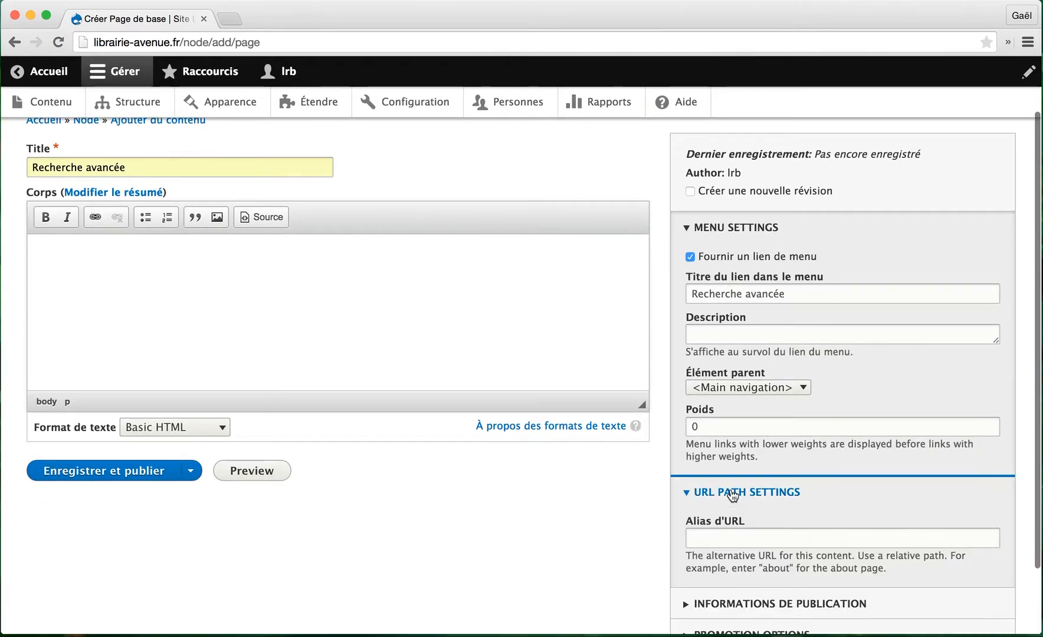
{"action": "scroll", "coordinate": [731, 493], "scroll_direction": "down", "scroll_amount": 2}
{"action": "left_click", "coordinate": [729, 501]}
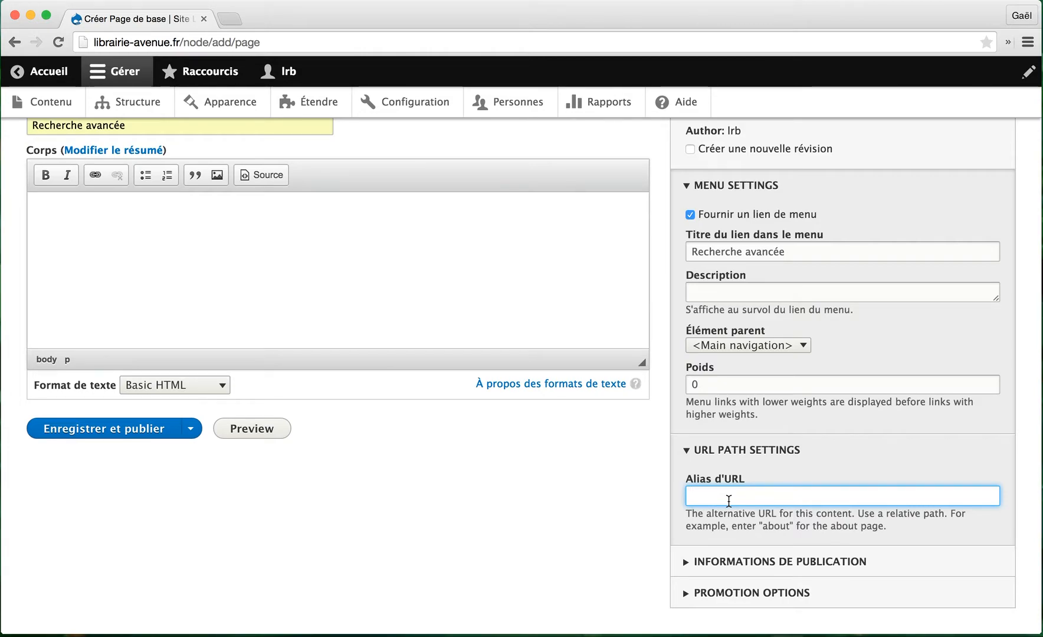
{"action": "type", "text": "recherche-avancee"}
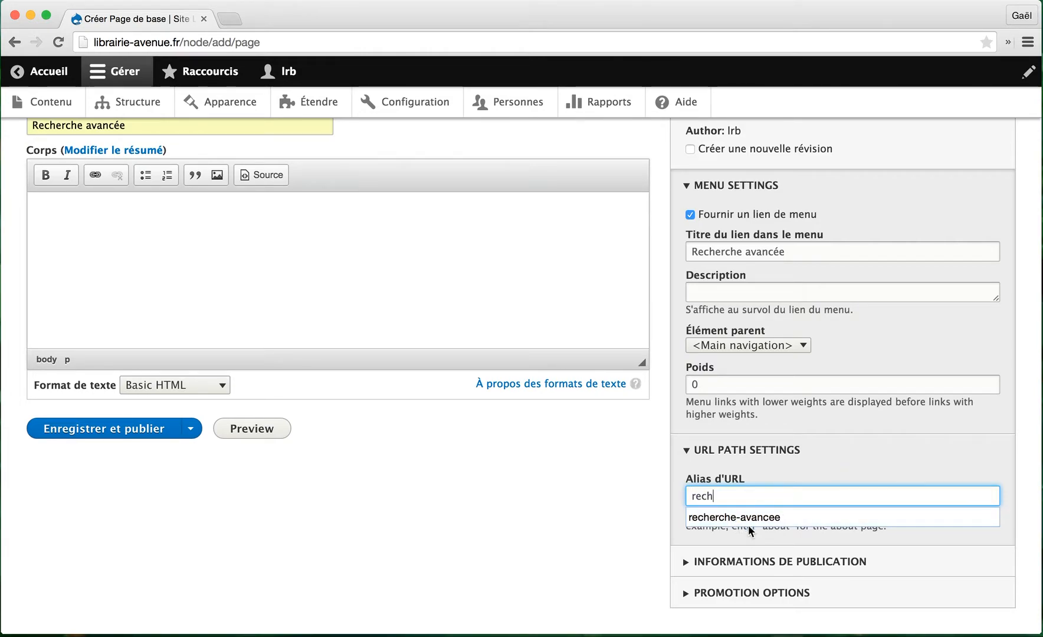
{"action": "left_click", "coordinate": [750, 518]}
{"action": "left_click", "coordinate": [741, 496]}
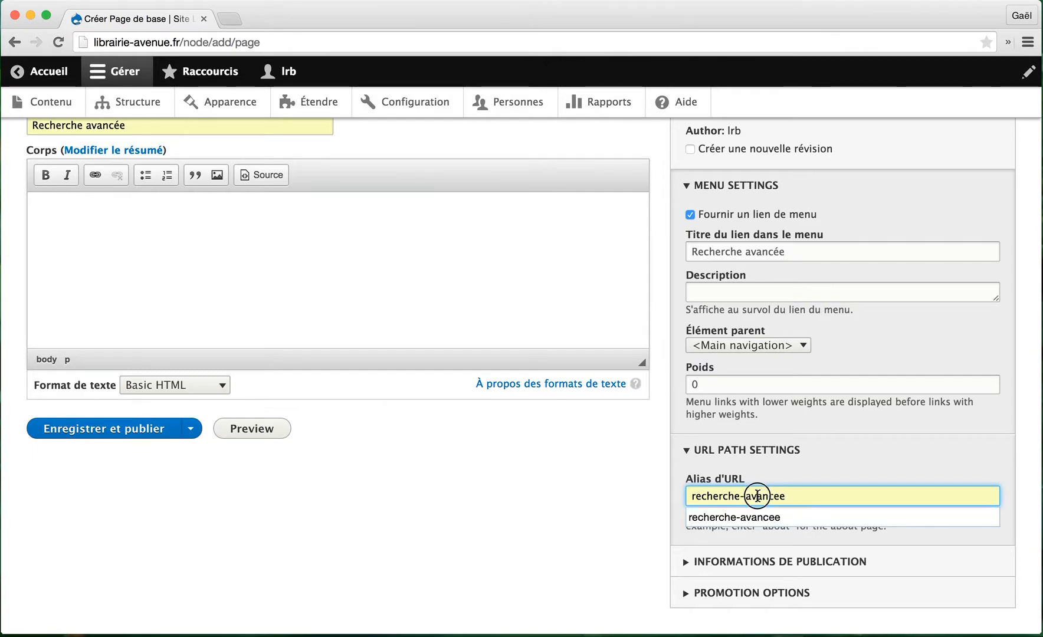
{"action": "triple_click", "coordinate": [758, 496]}
{"action": "left_click", "coordinate": [818, 496]}
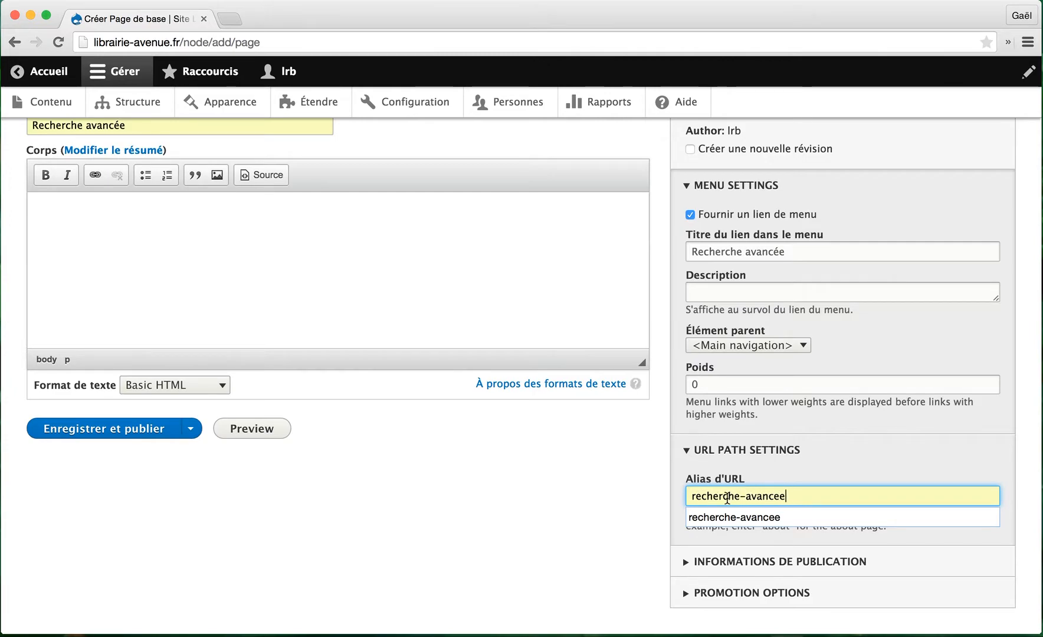
{"action": "left_click", "coordinate": [622, 490]}
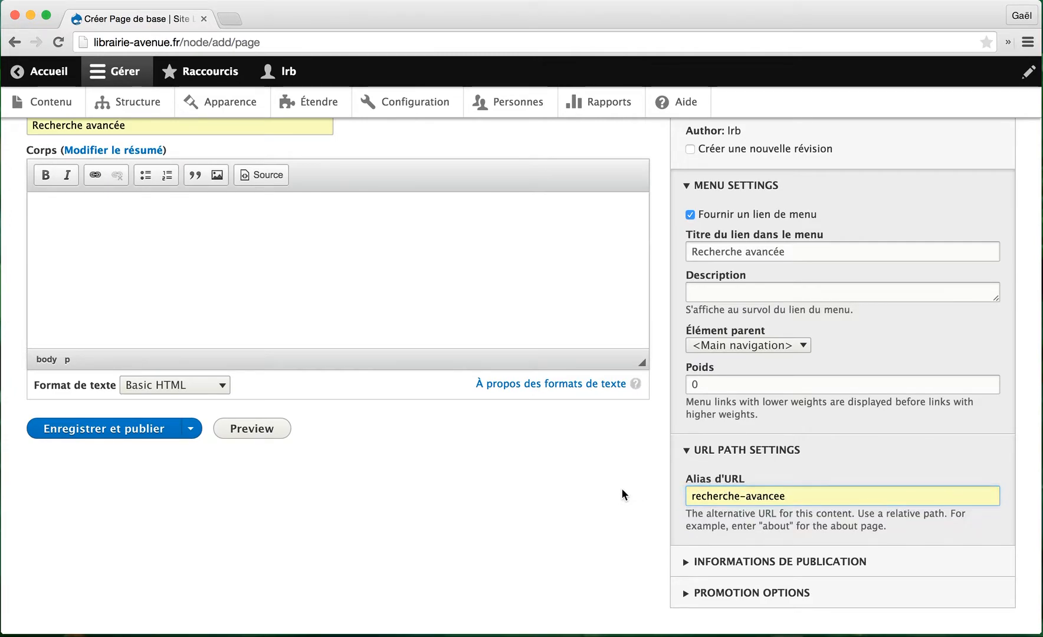
{"action": "left_click", "coordinate": [143, 434]}
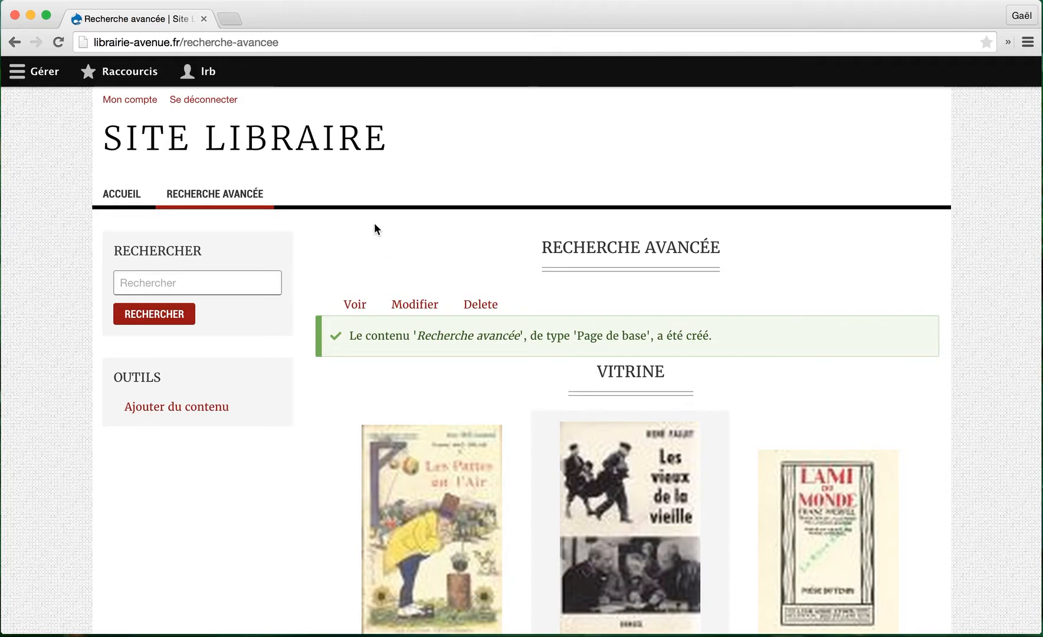
Go to the site's block layout and add the Livre Rare Book "Search block".
{"action": "left_click", "coordinate": [46, 81]}
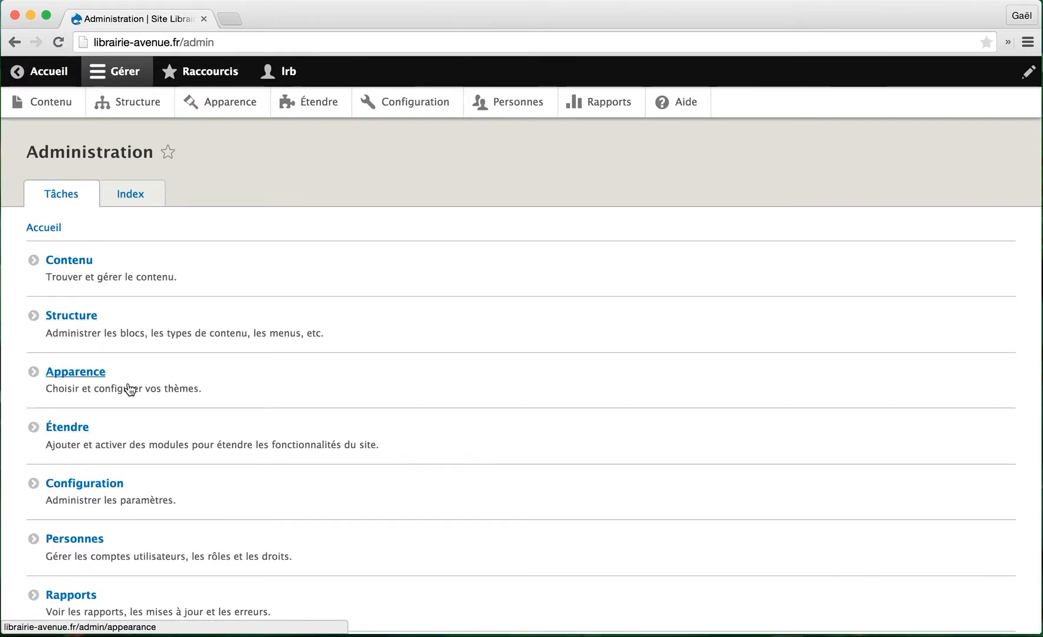
{"action": "left_click", "coordinate": [68, 319]}
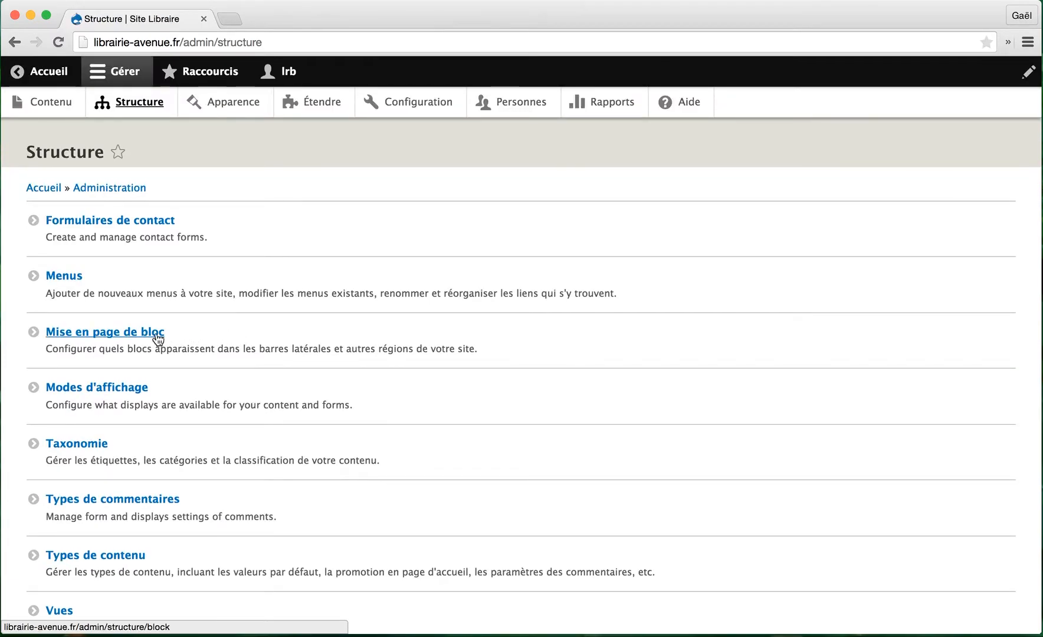
{"action": "left_click", "coordinate": [122, 334]}
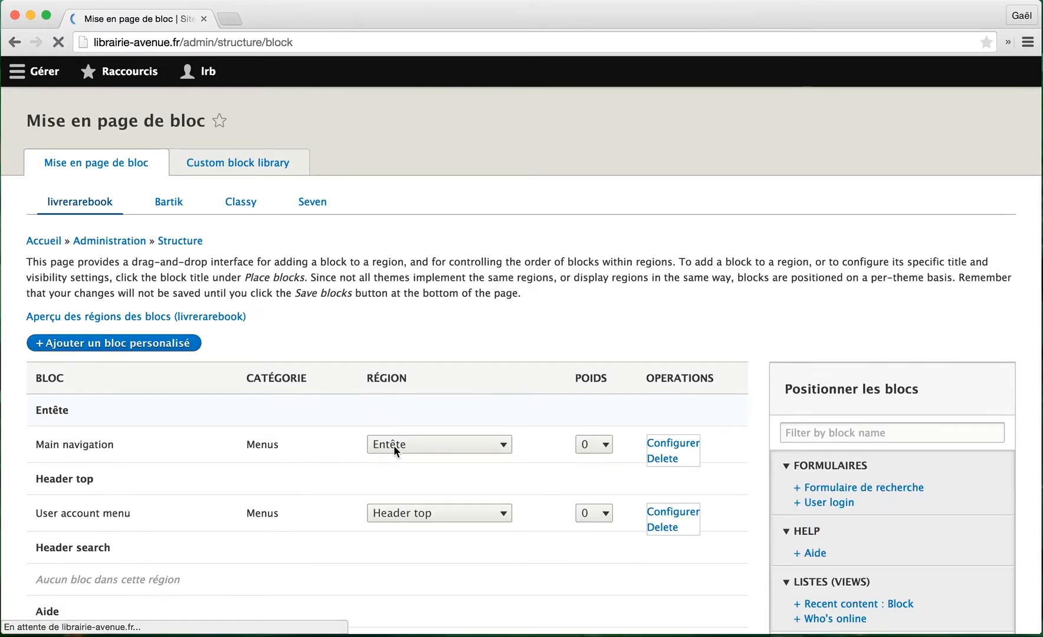
{"action": "scroll", "coordinate": [394, 444], "scroll_direction": "down", "scroll_amount": 5}
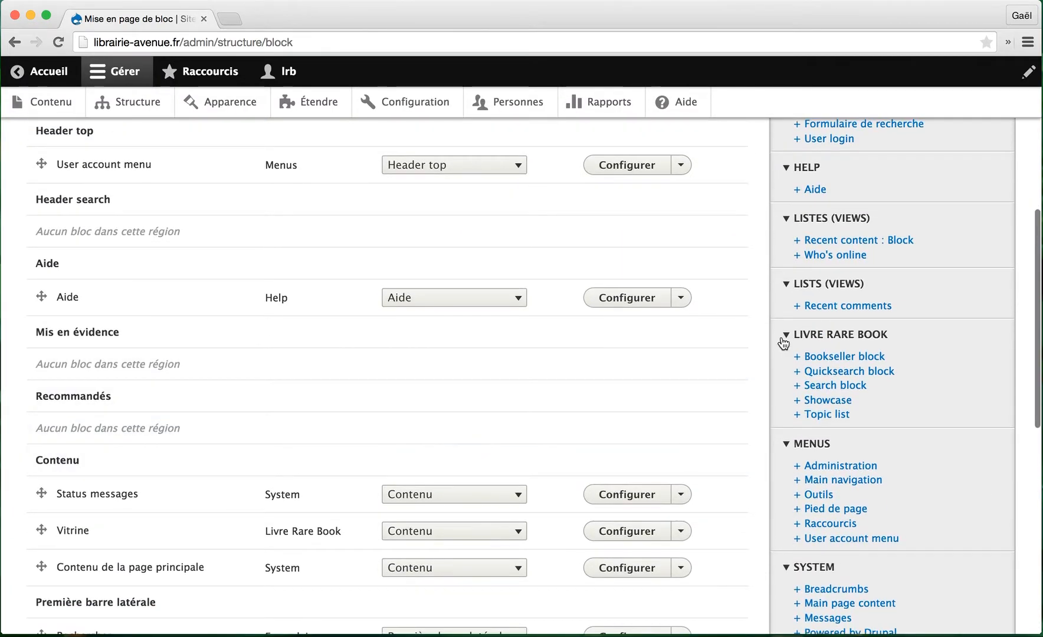
{"action": "left_click", "coordinate": [851, 388]}
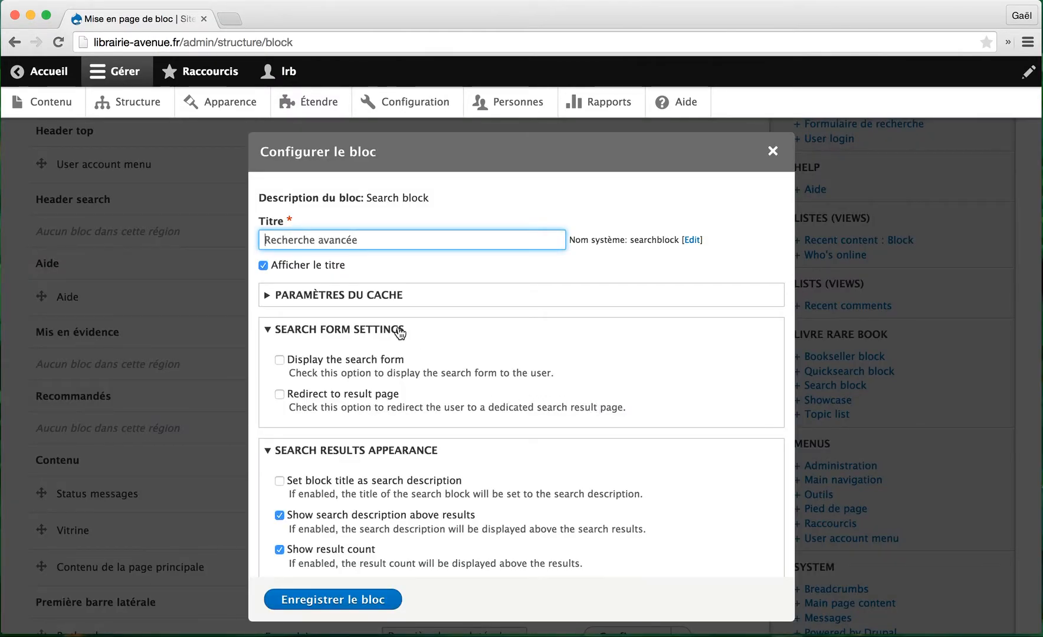
Enable "Display the search form" in the block's search form settings.
{"action": "scroll", "coordinate": [354, 401], "scroll_direction": "down", "scroll_amount": 3}
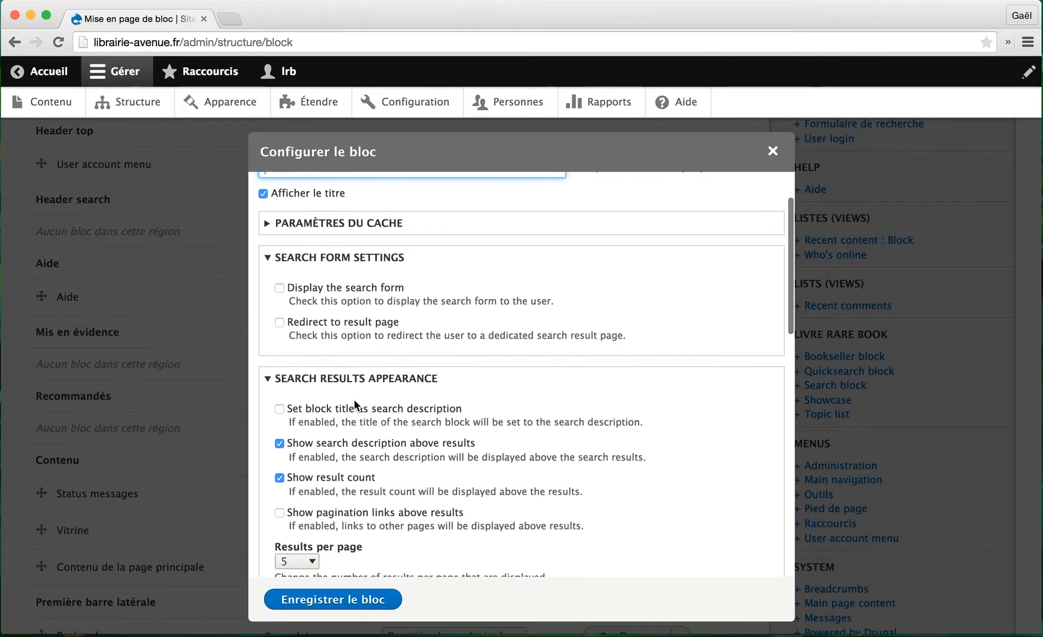
{"action": "scroll", "coordinate": [354, 401], "scroll_direction": "down", "scroll_amount": 5}
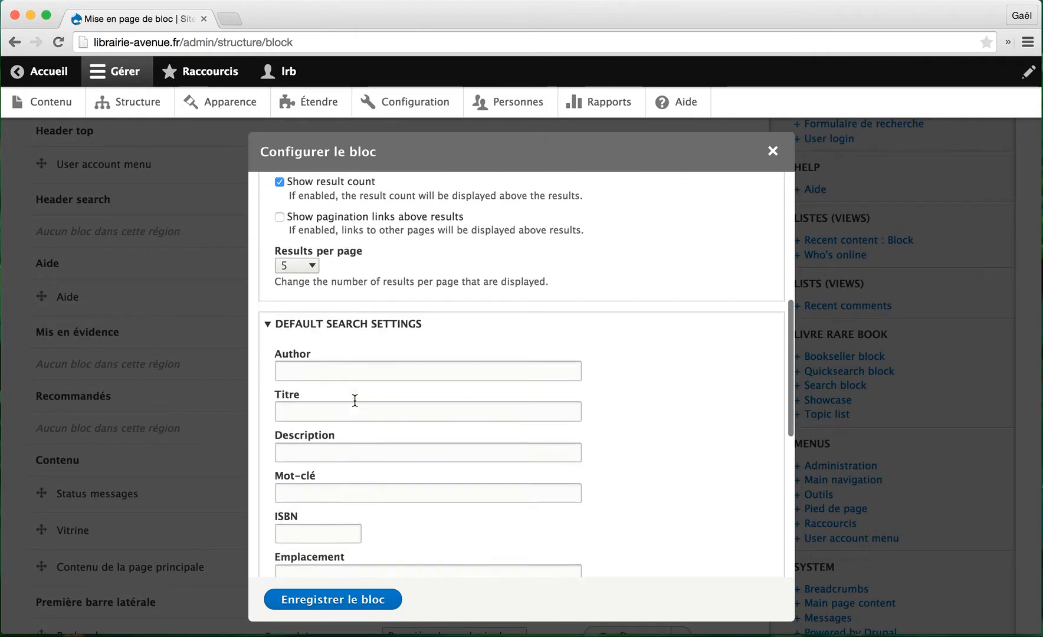
{"action": "scroll", "coordinate": [354, 399], "scroll_direction": "down", "scroll_amount": 4}
{"action": "scroll", "coordinate": [354, 399], "scroll_direction": "up", "scroll_amount": 12}
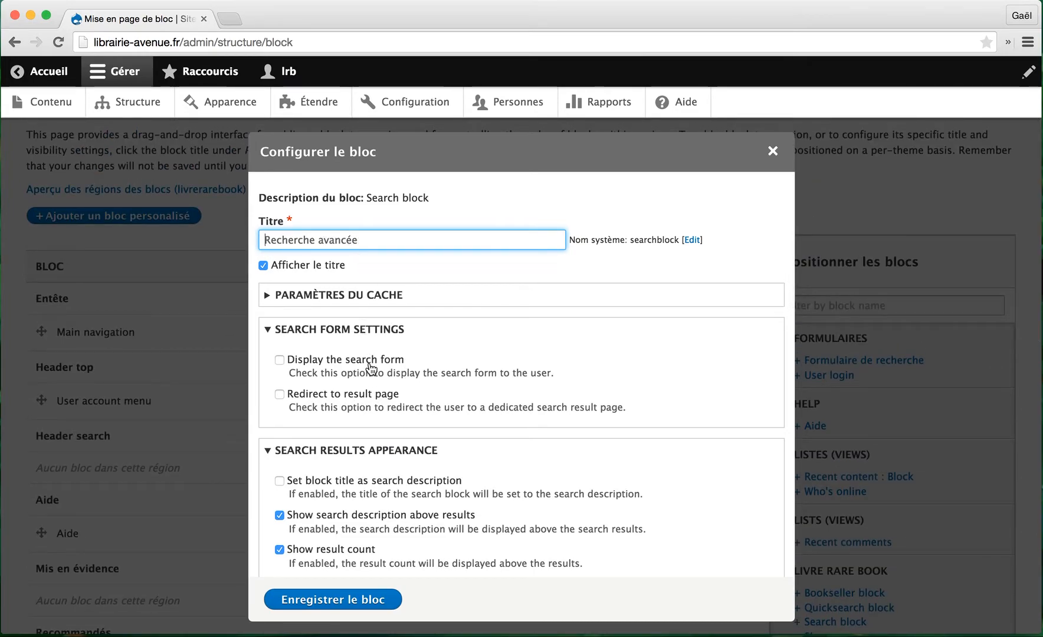
{"action": "left_click", "coordinate": [297, 362]}
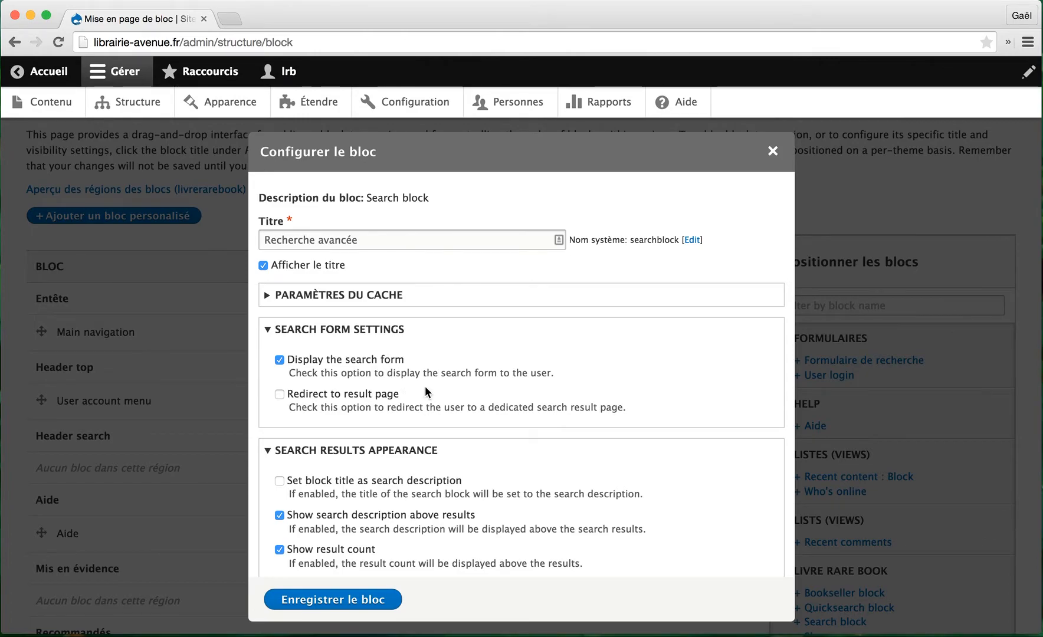
Enable "Show pagination links above results" in the block's search results appearance settings.
{"action": "scroll", "coordinate": [424, 385], "scroll_direction": "down", "scroll_amount": 5}
{"action": "scroll", "coordinate": [425, 387], "scroll_direction": "down", "scroll_amount": 3}
{"action": "scroll", "coordinate": [425, 387], "scroll_direction": "down", "scroll_amount": 2}
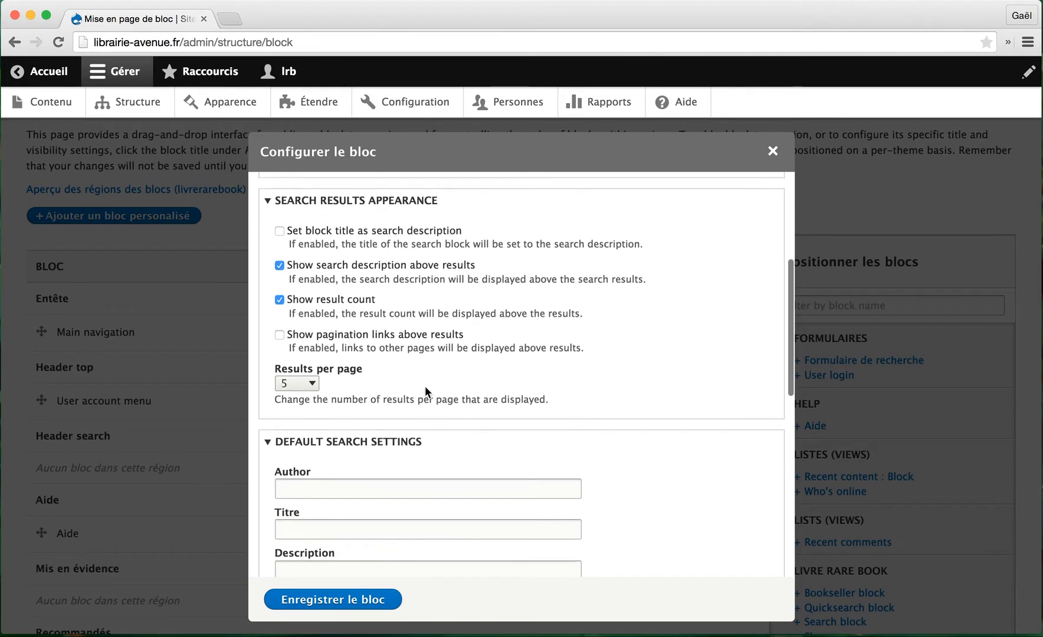
{"action": "left_click", "coordinate": [370, 324]}
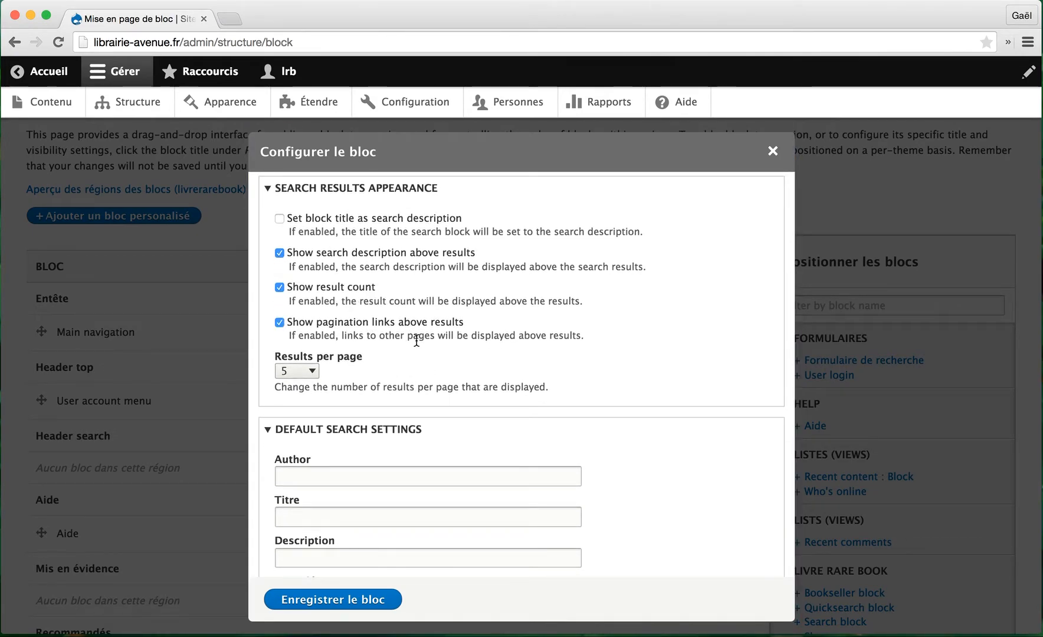
Review the block's default search settings and assign the block to the "Contenu" region.
{"action": "scroll", "coordinate": [417, 340], "scroll_direction": "down", "scroll_amount": 5}
{"action": "scroll", "coordinate": [416, 341], "scroll_direction": "down", "scroll_amount": 1}
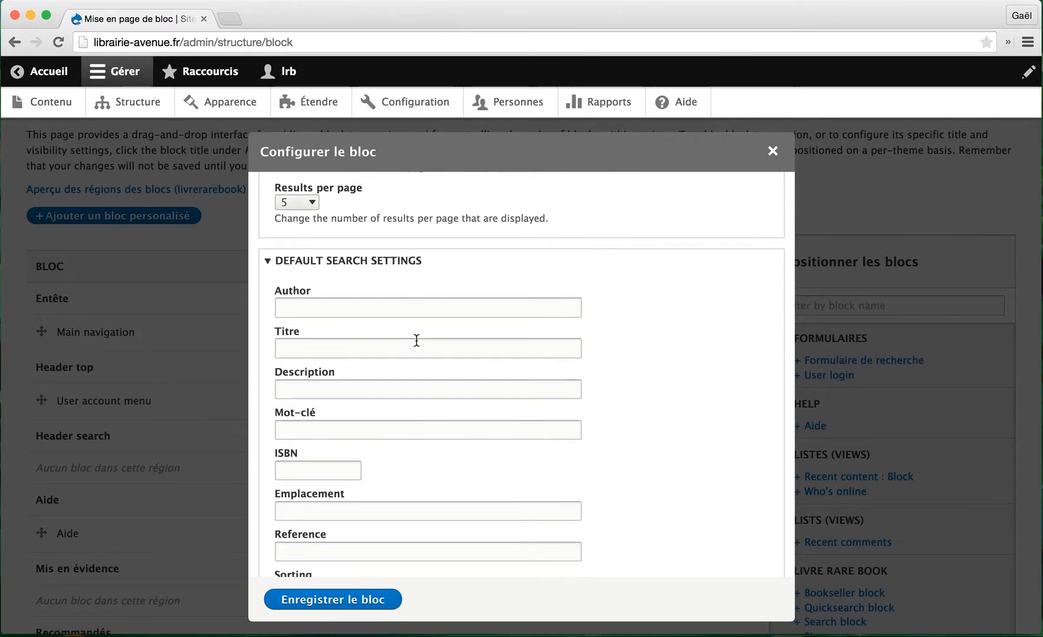
{"action": "scroll", "coordinate": [416, 341], "scroll_direction": "down", "scroll_amount": 1}
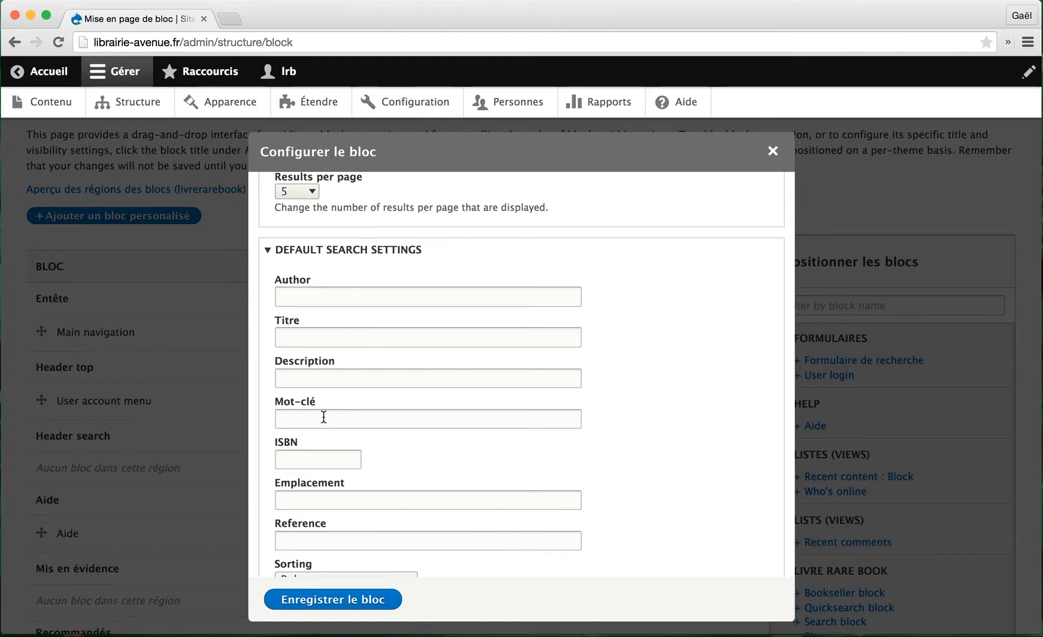
{"action": "scroll", "coordinate": [379, 409], "scroll_direction": "up", "scroll_amount": 10}
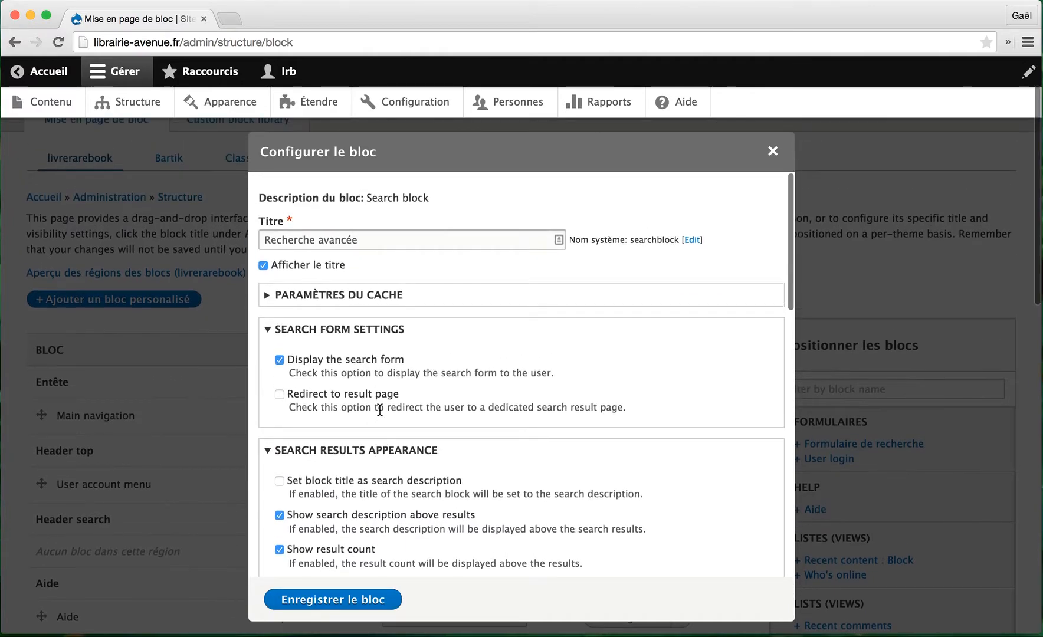
{"action": "scroll", "coordinate": [438, 418], "scroll_direction": "down", "scroll_amount": 10}
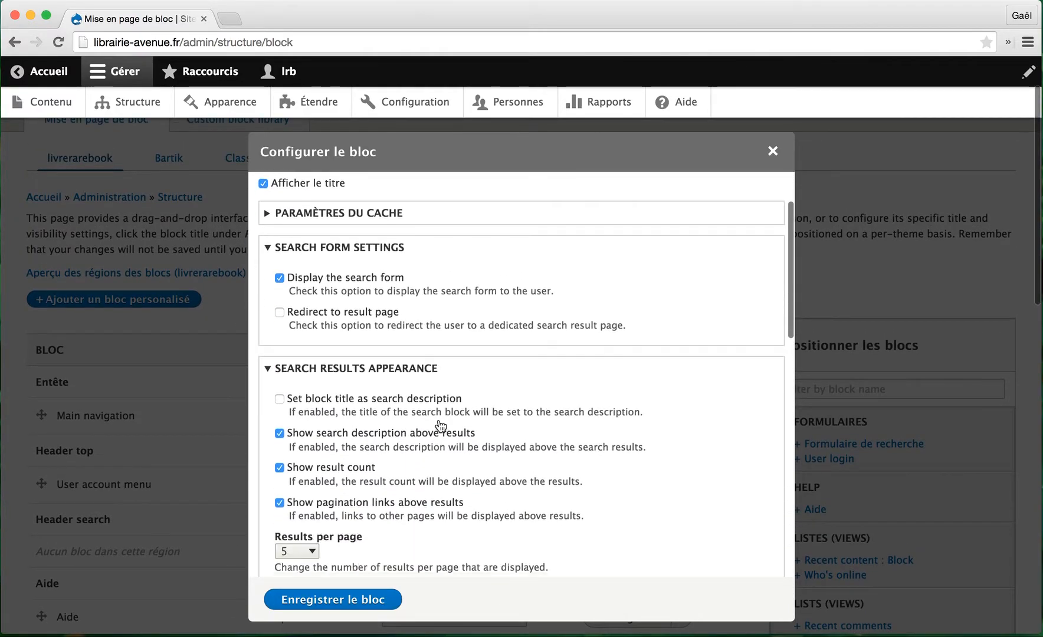
{"action": "scroll", "coordinate": [439, 420], "scroll_direction": "down", "scroll_amount": 10}
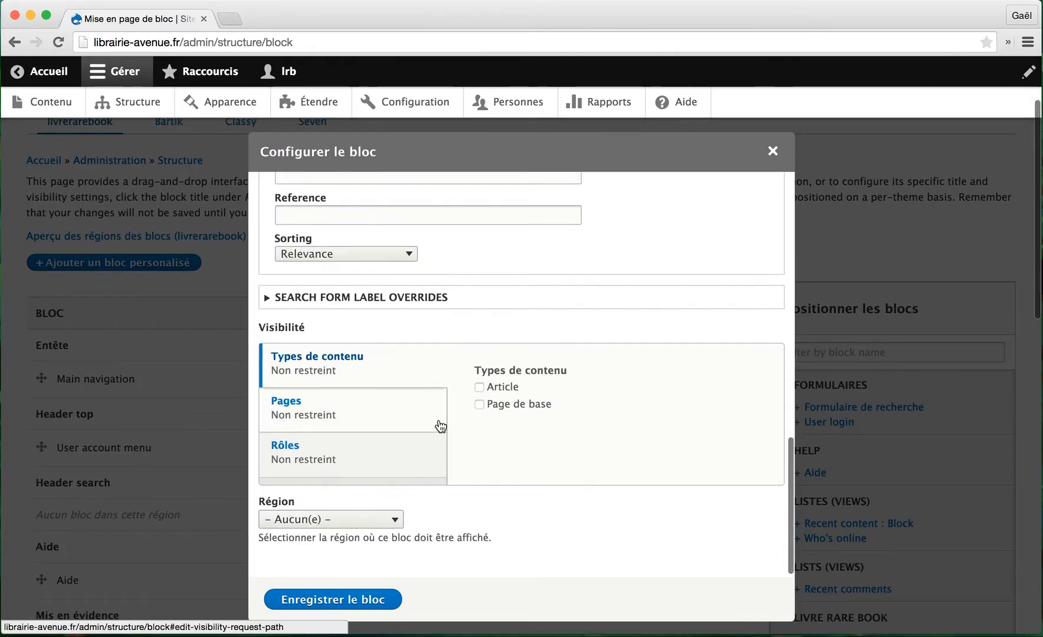
{"action": "left_click", "coordinate": [329, 518]}
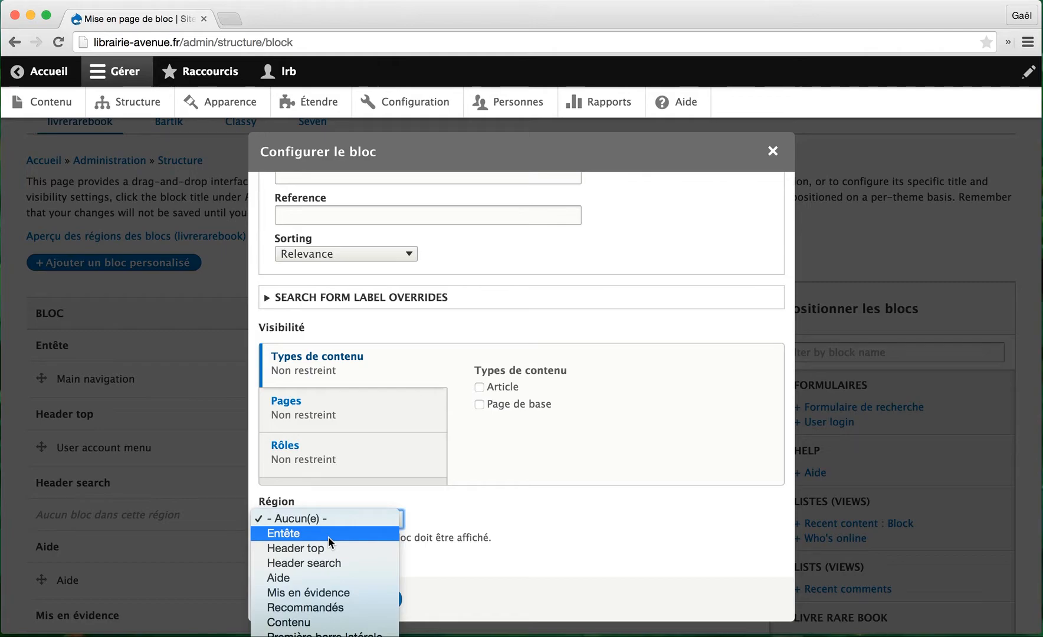
{"action": "left_click", "coordinate": [306, 622]}
{"action": "left_click", "coordinate": [433, 525]}
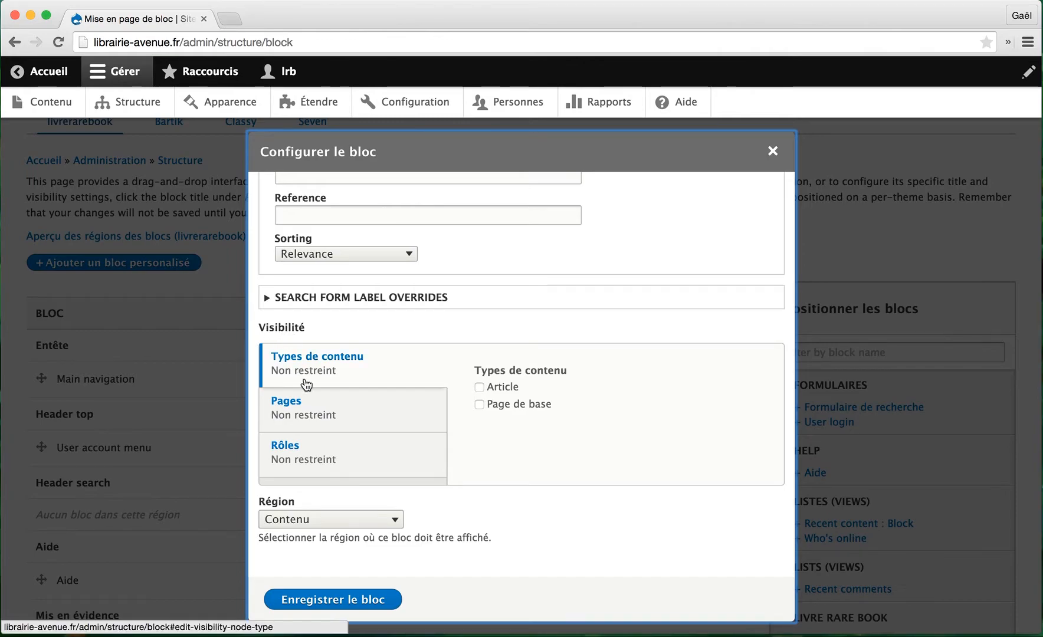
Restrict the block's page visibility to the path "recherche-avancee".
{"action": "left_click", "coordinate": [327, 413]}
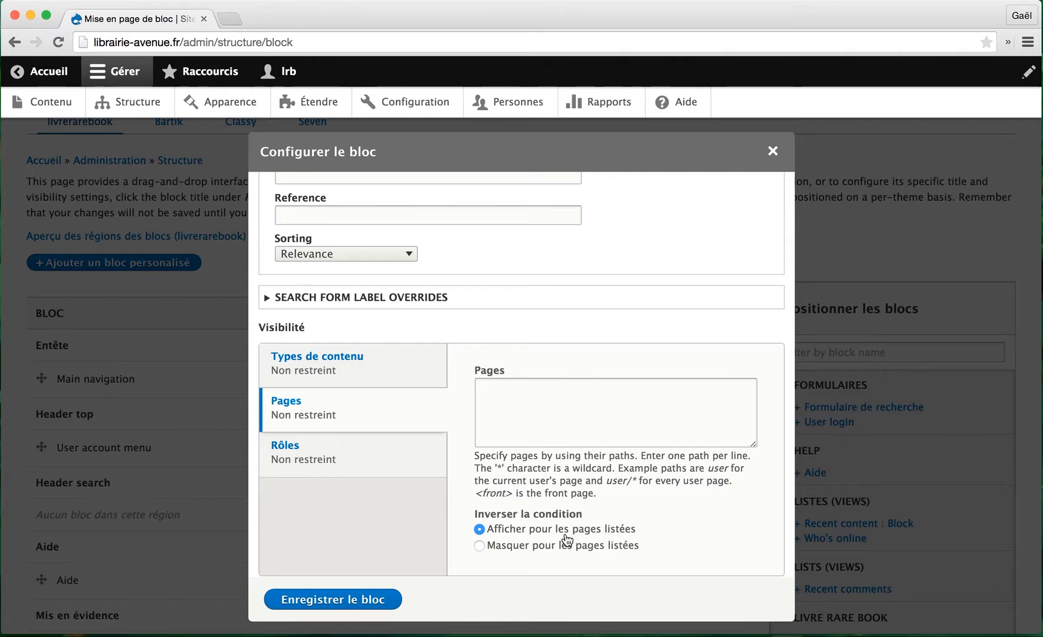
{"action": "left_click", "coordinate": [560, 429]}
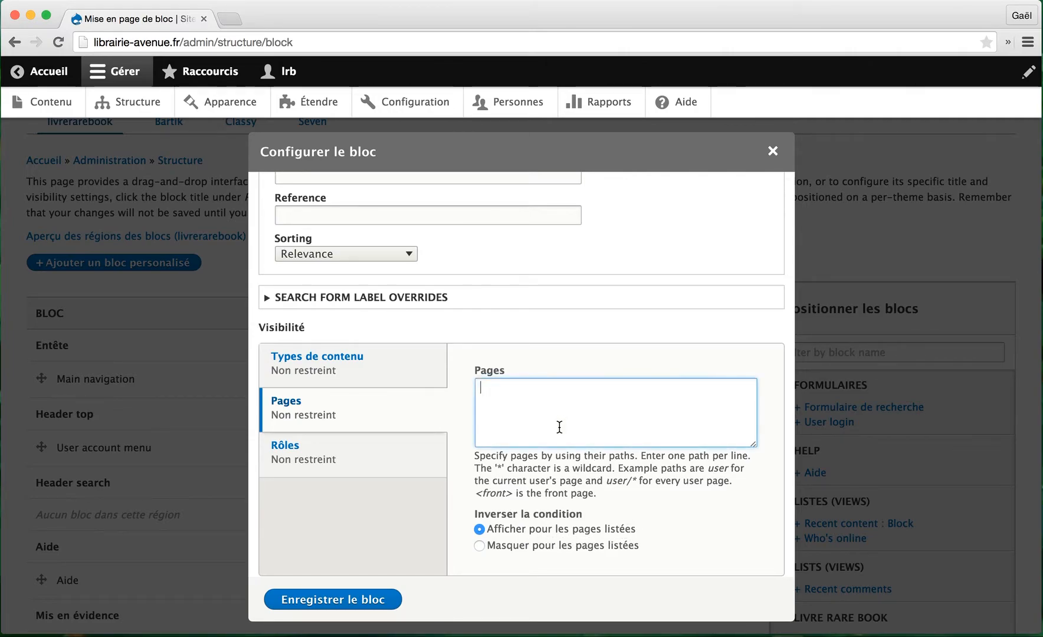
{"action": "type", "text": "recherche-avancee"}
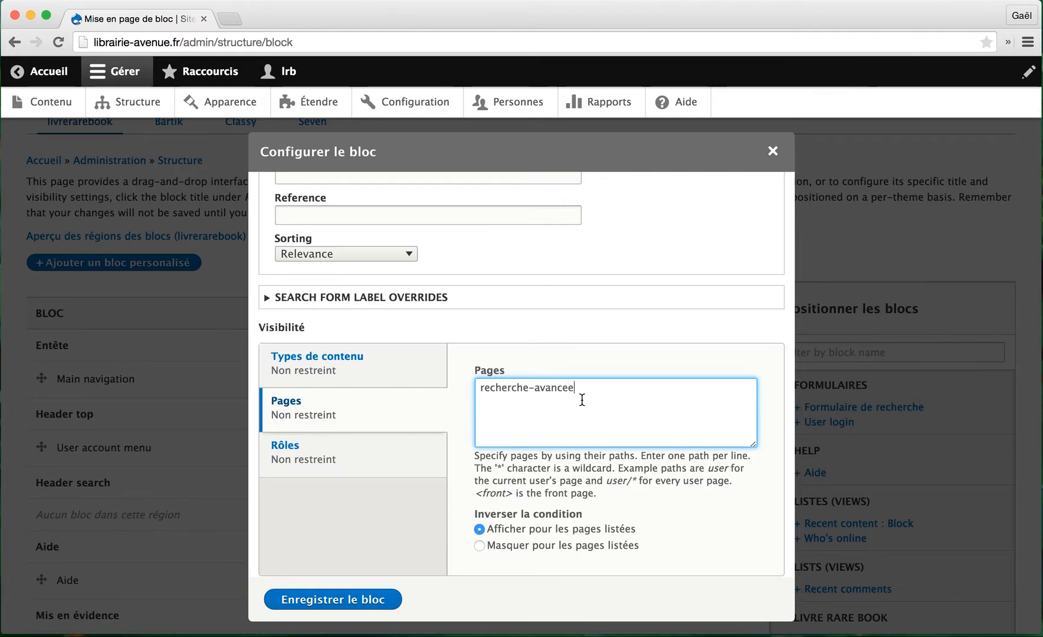
{"action": "key", "text": "Return"}
{"action": "type", "text": "recherche-avancee"}
{"action": "key", "text": "BackSpace"}
{"action": "key", "text": "BackSpace"}
{"action": "key", "text": "BackSpace"}
{"action": "key", "text": "BackSpace"}
{"action": "key", "text": "BackSpace"}
{"action": "key", "text": "BackSpace"}
{"action": "key", "text": "BackSpace"}
{"action": "key", "text": "BackSpace"}
{"action": "key", "text": "BackSpace"}
{"action": "key", "text": "BackSpace"}
{"action": "key", "text": "BackSpace"}
{"action": "key", "text": "BackSpace"}
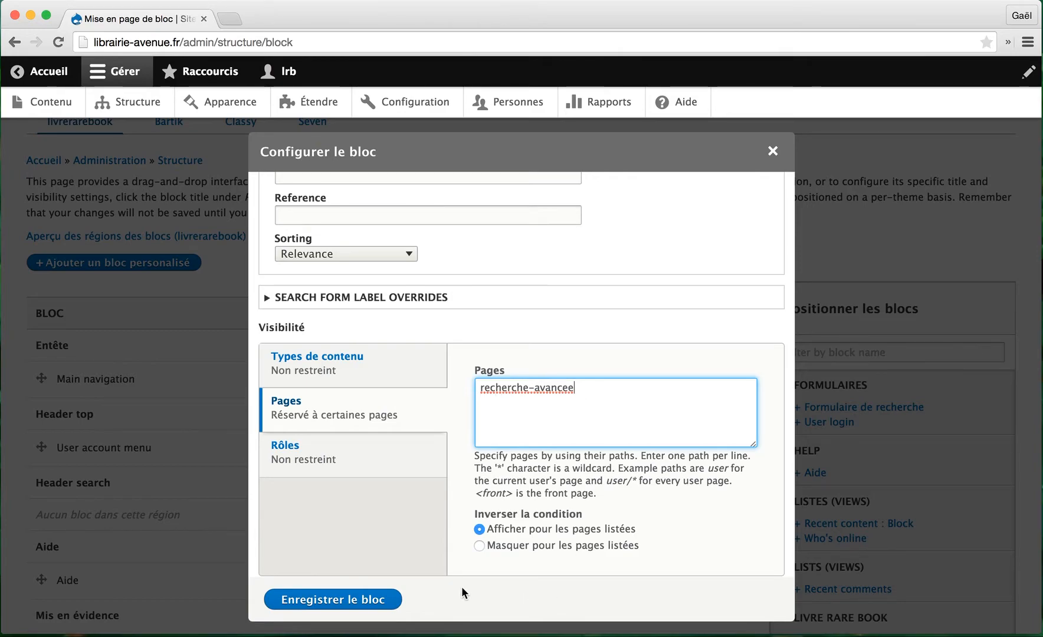
Save the advanced search block's configuration and return to the site's home page.
{"action": "scroll", "coordinate": [363, 504], "scroll_direction": "down", "scroll_amount": 3}
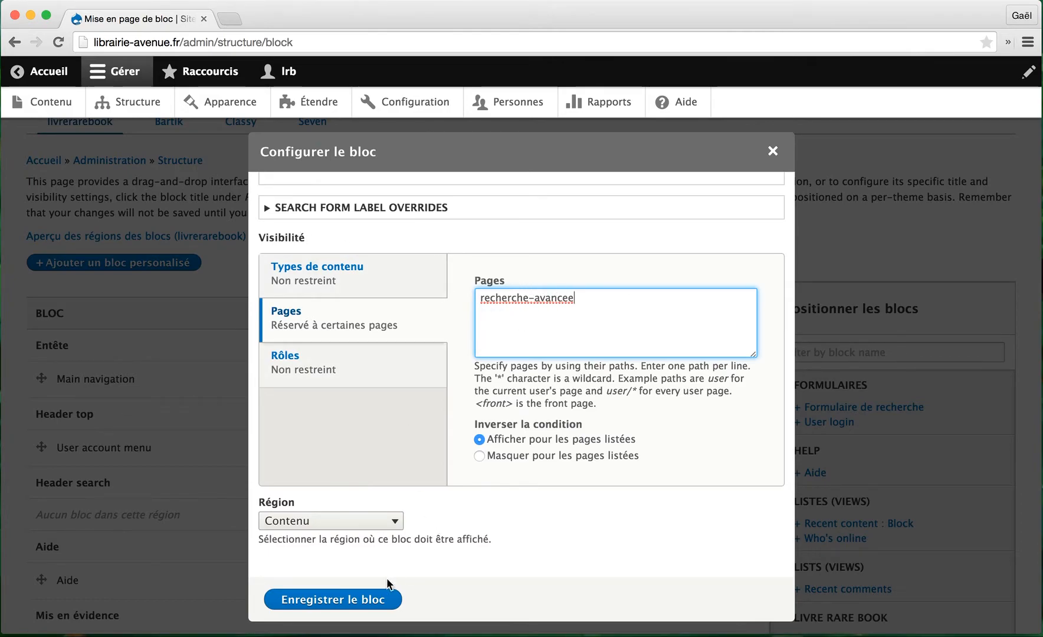
{"action": "left_click", "coordinate": [335, 601]}
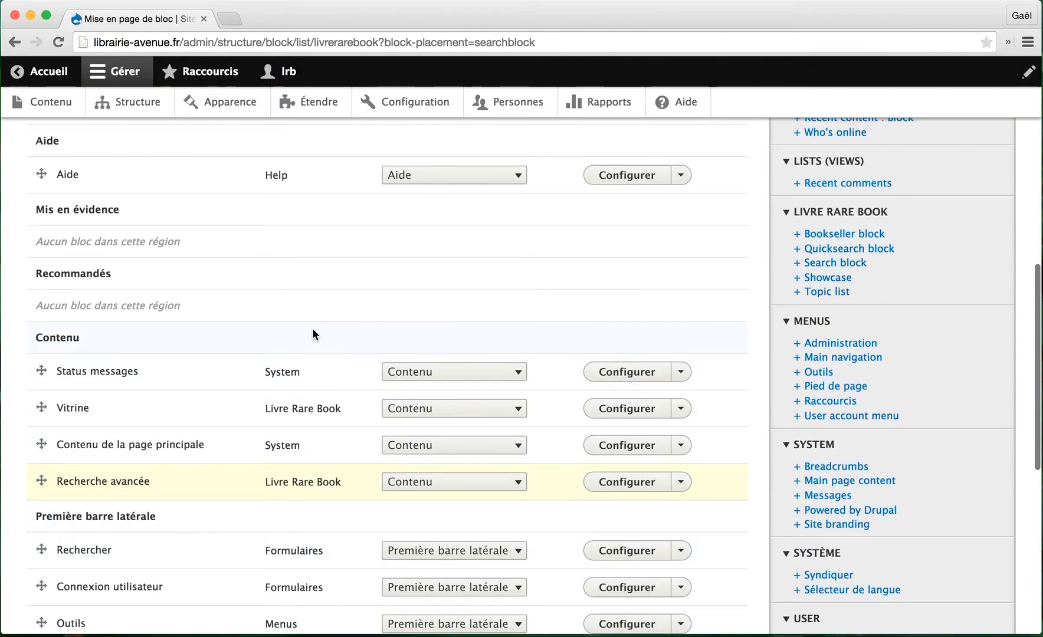
{"action": "left_click", "coordinate": [29, 70]}
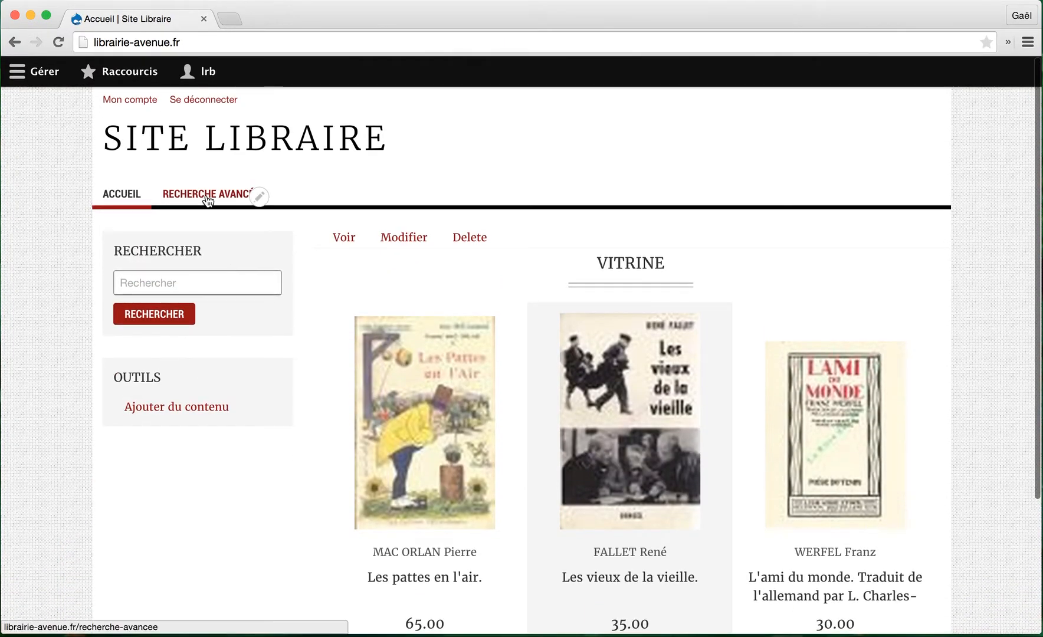
Open the site's Recherche avancée page and check how the search form and the other blocks are laid out.
{"action": "left_click", "coordinate": [208, 196]}
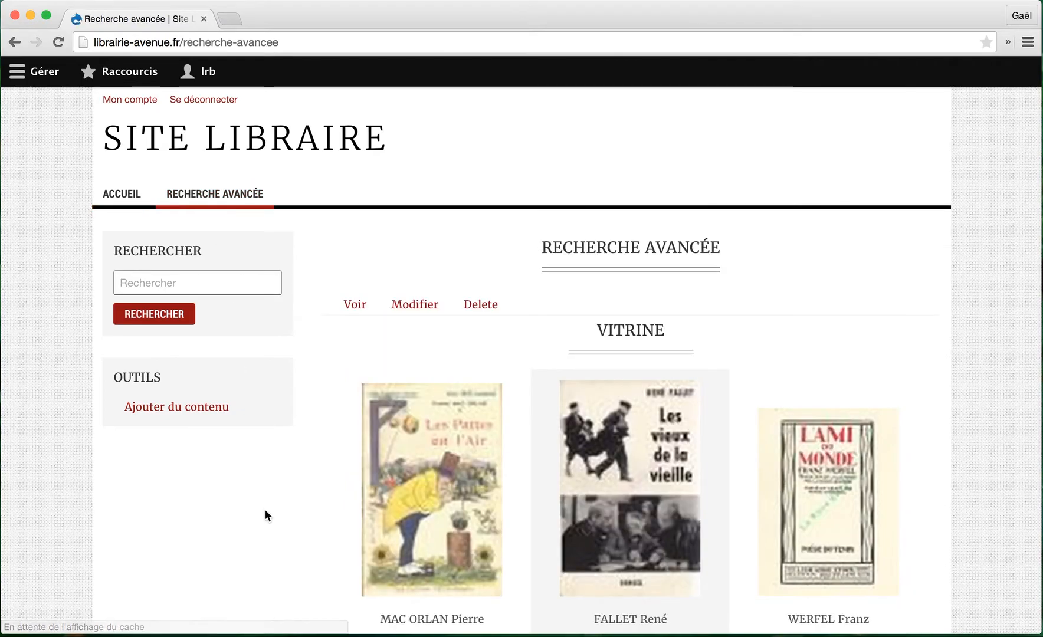
{"action": "scroll", "coordinate": [266, 507], "scroll_direction": "down", "scroll_amount": 3}
{"action": "scroll", "coordinate": [271, 498], "scroll_direction": "down", "scroll_amount": 5}
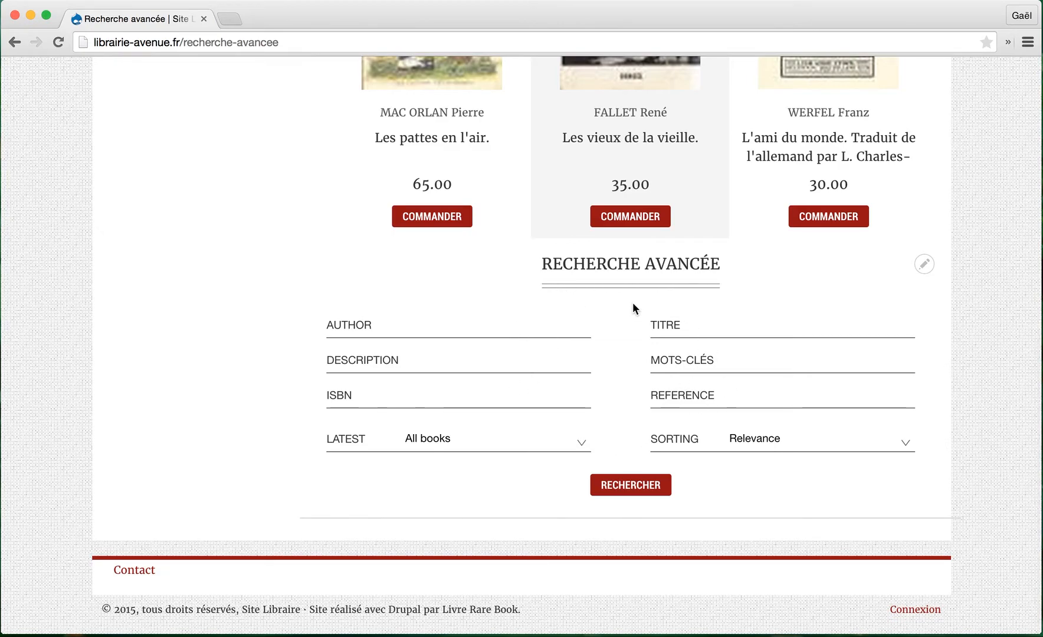
{"action": "scroll", "coordinate": [632, 302], "scroll_direction": "up", "scroll_amount": 7}
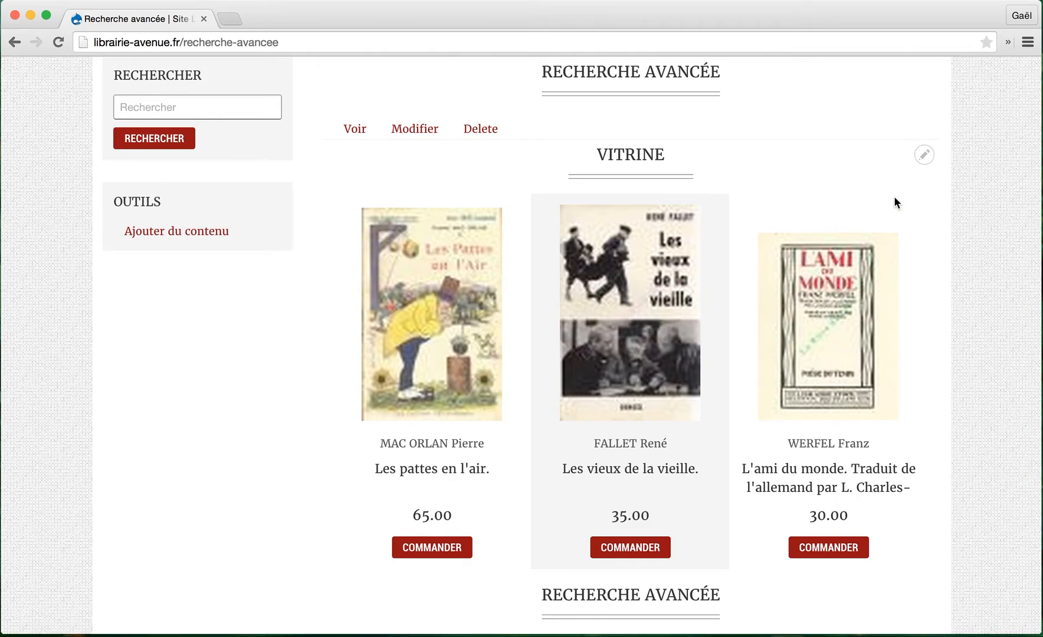
Restrict the Vitrine block's visibility to the page "<front>" and save the block.
{"action": "left_click", "coordinate": [924, 156]}
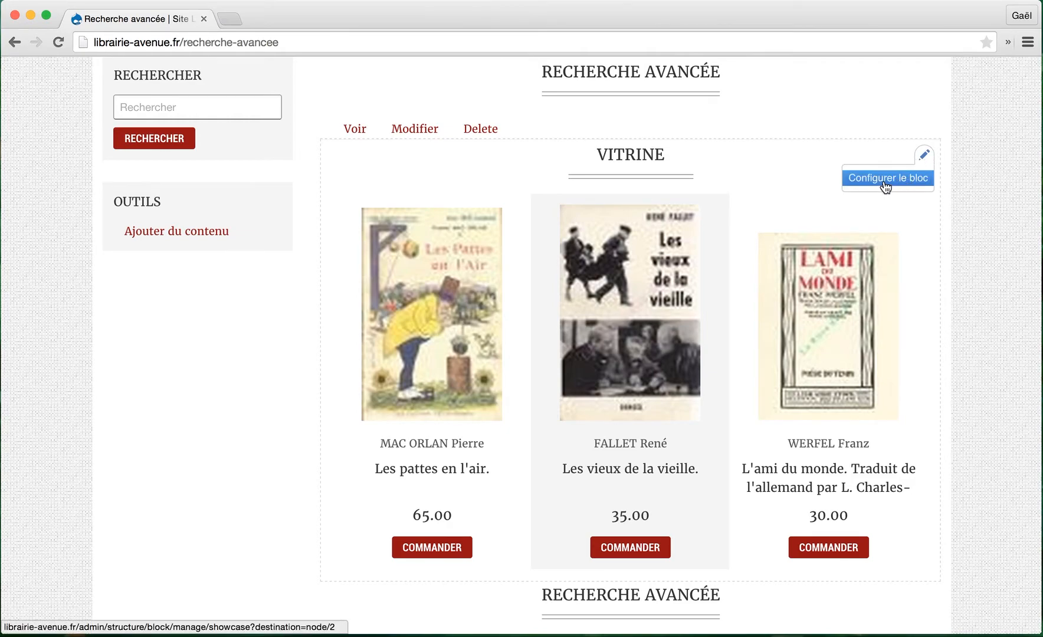
{"action": "left_click", "coordinate": [883, 180]}
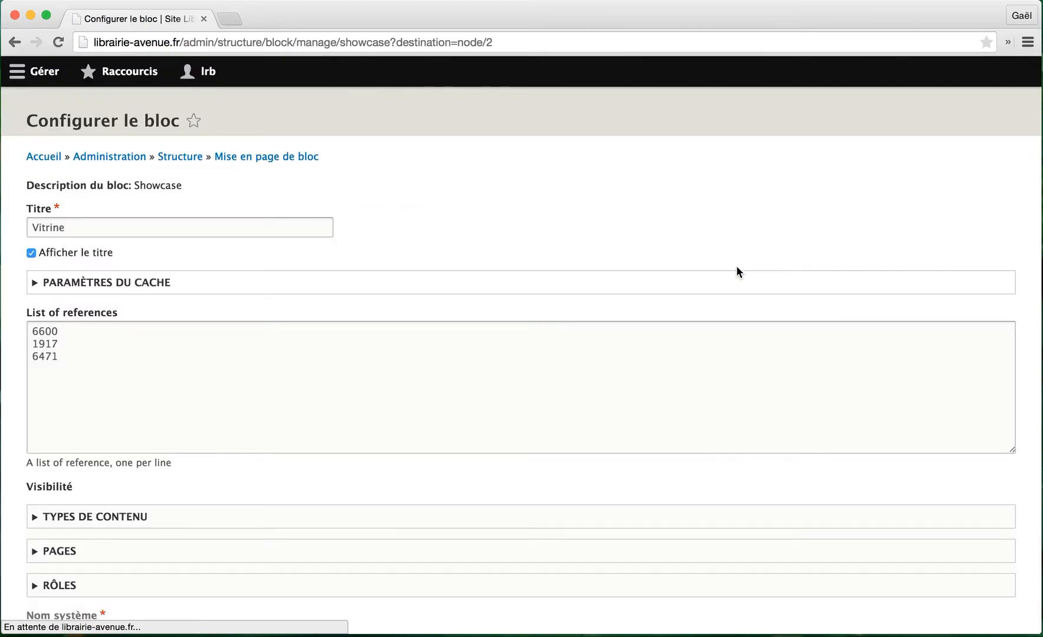
{"action": "scroll", "coordinate": [522, 343], "scroll_direction": "down", "scroll_amount": 5}
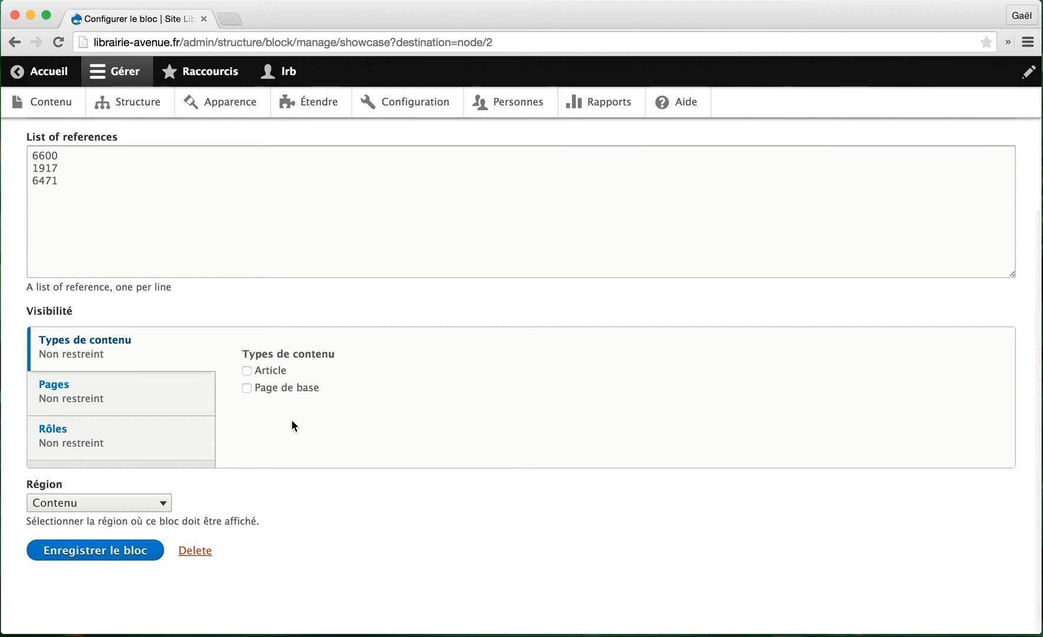
{"action": "left_click", "coordinate": [161, 406]}
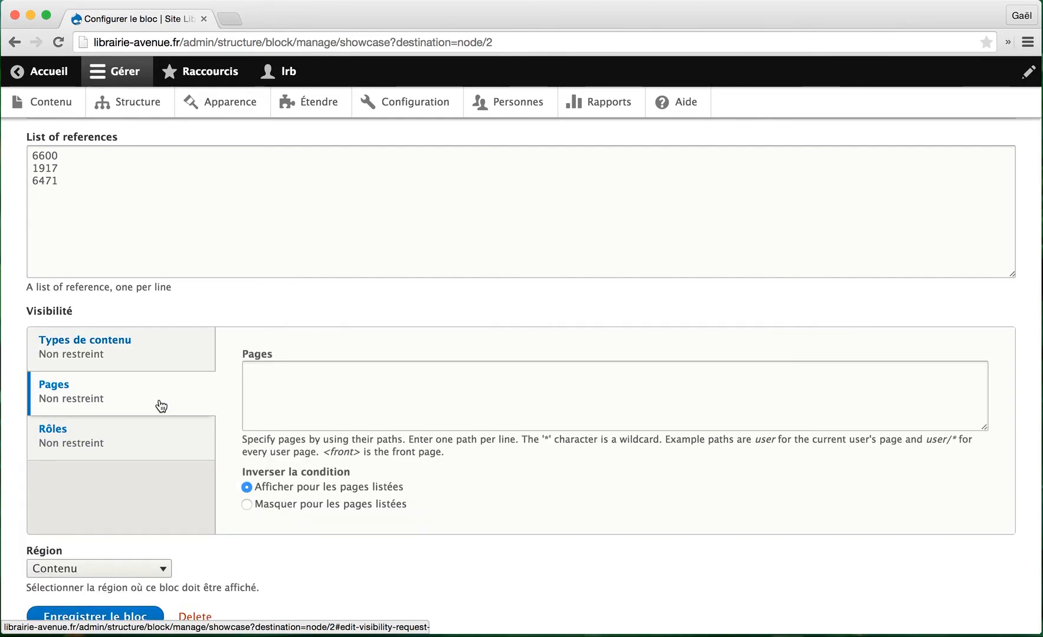
{"action": "left_click", "coordinate": [303, 402]}
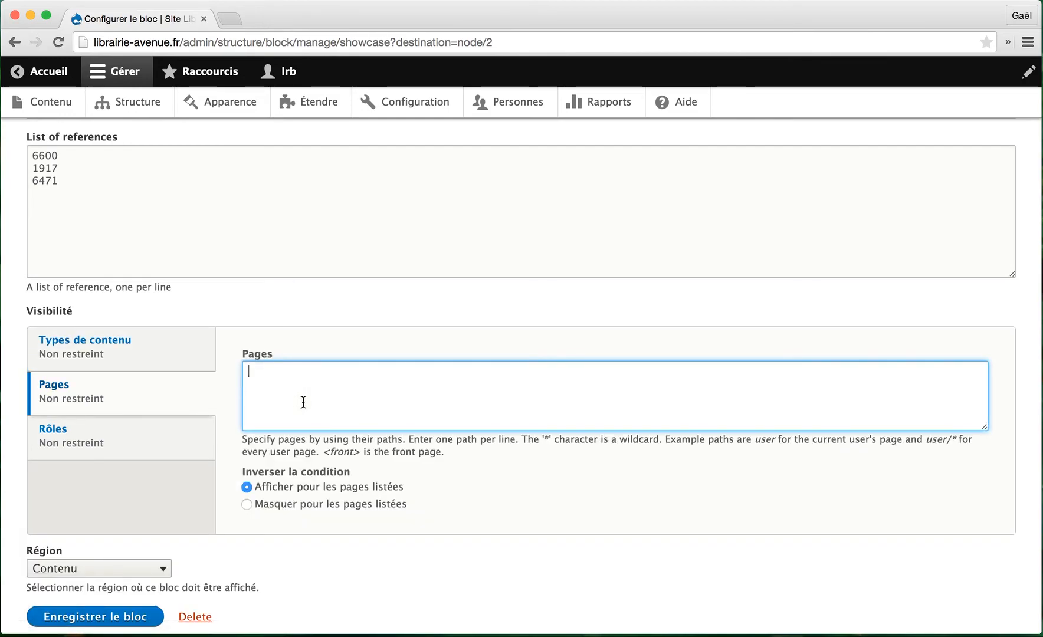
{"action": "type", "text": "<front>"}
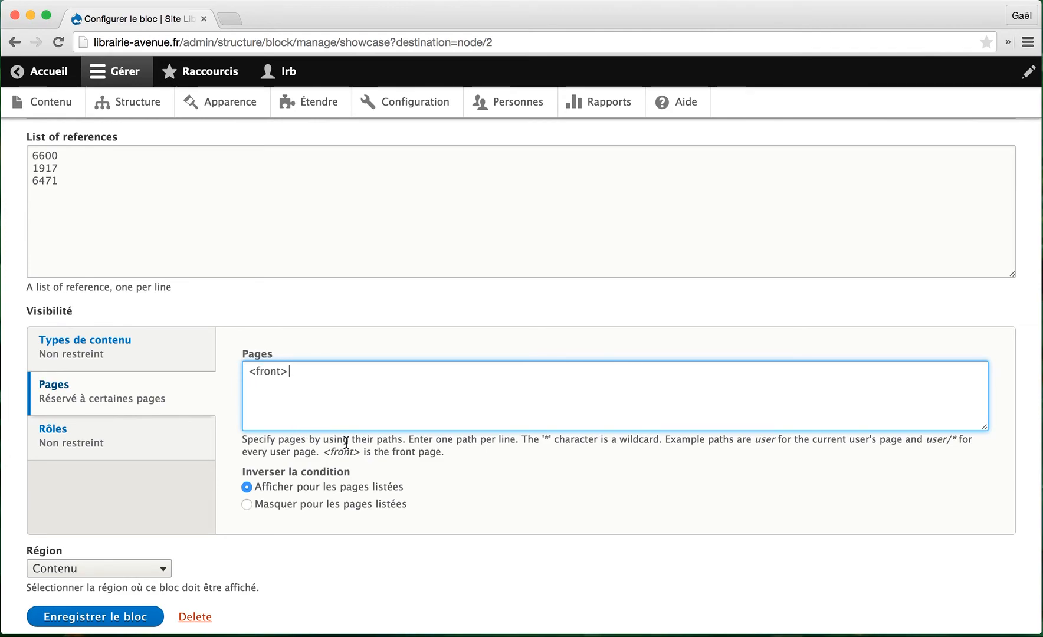
{"action": "left_click", "coordinate": [89, 617]}
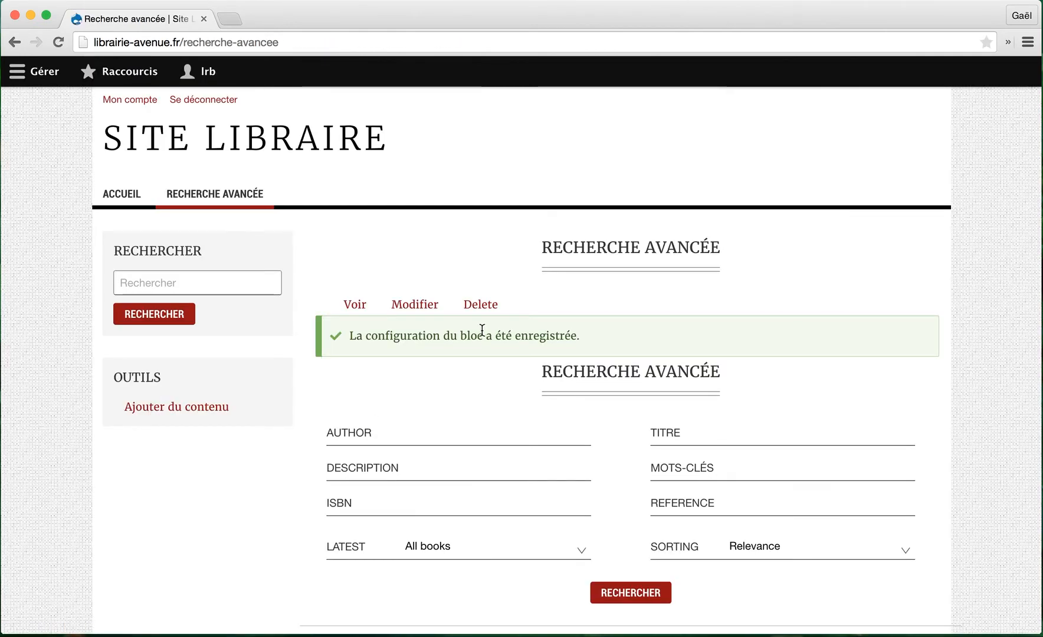
Turn off "Afficher le titre" for the Recherche avancée search block and save it.
{"action": "left_click", "coordinate": [202, 195]}
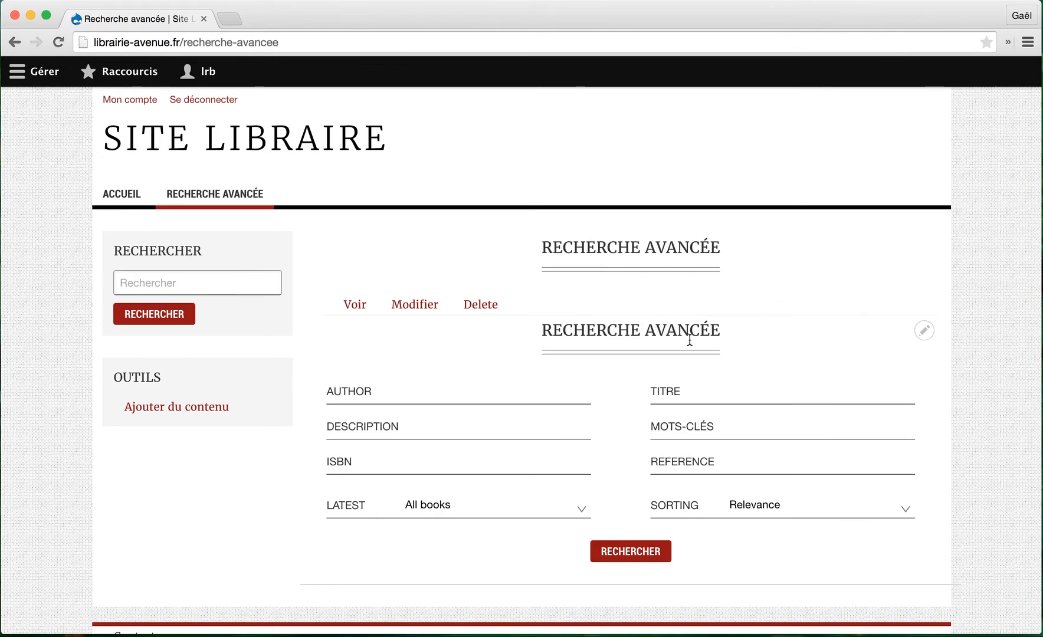
{"action": "left_click", "coordinate": [923, 330]}
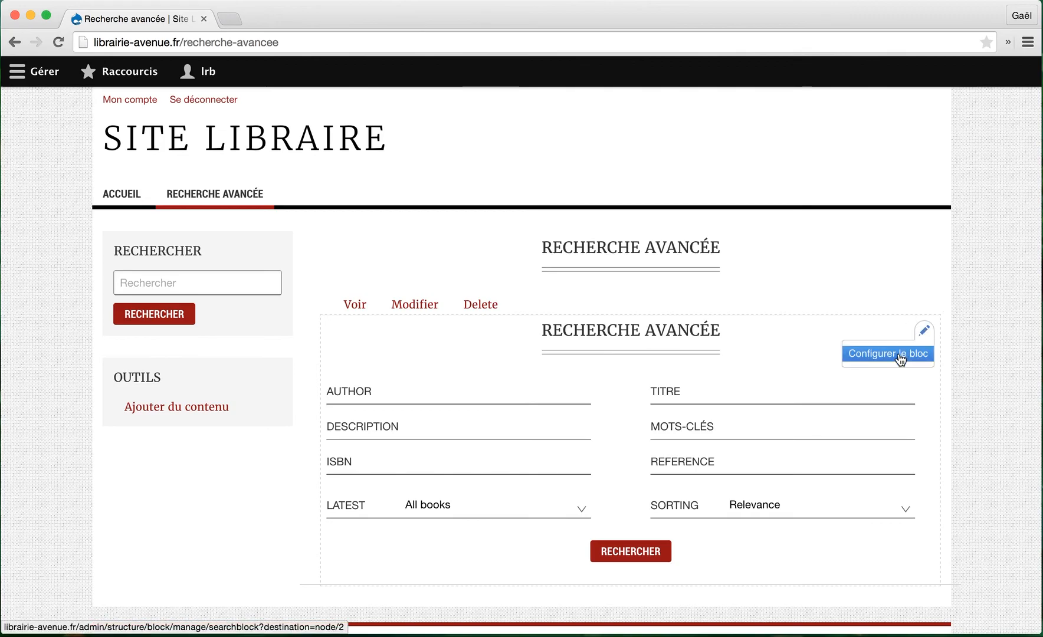
{"action": "left_click", "coordinate": [900, 356]}
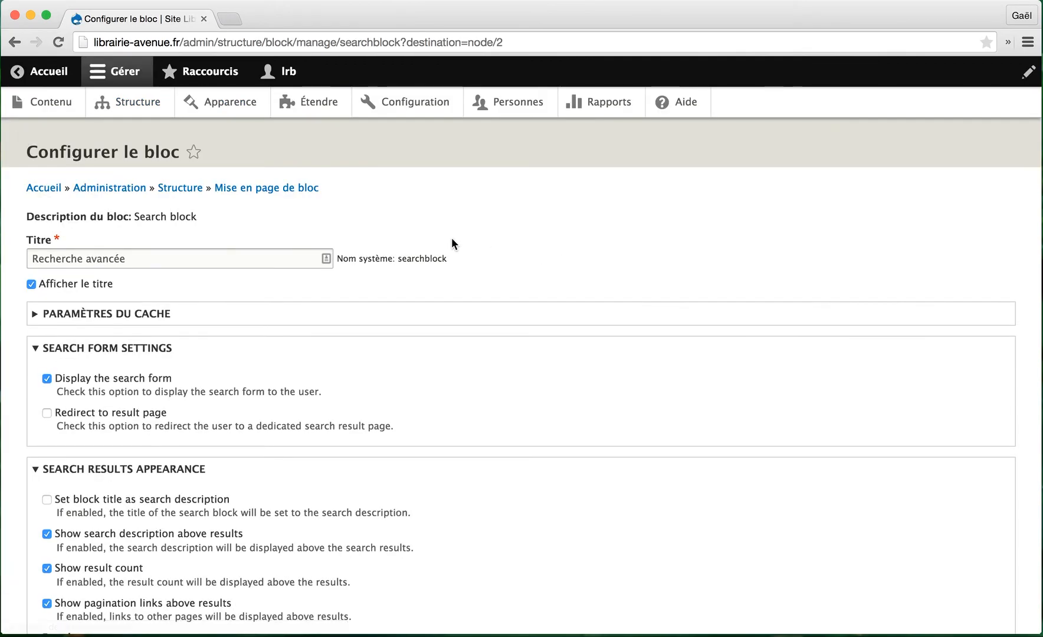
{"action": "left_click", "coordinate": [58, 289]}
{"action": "scroll", "coordinate": [198, 355], "scroll_direction": "down", "scroll_amount": 10}
{"action": "scroll", "coordinate": [136, 562], "scroll_direction": "down", "scroll_amount": 5}
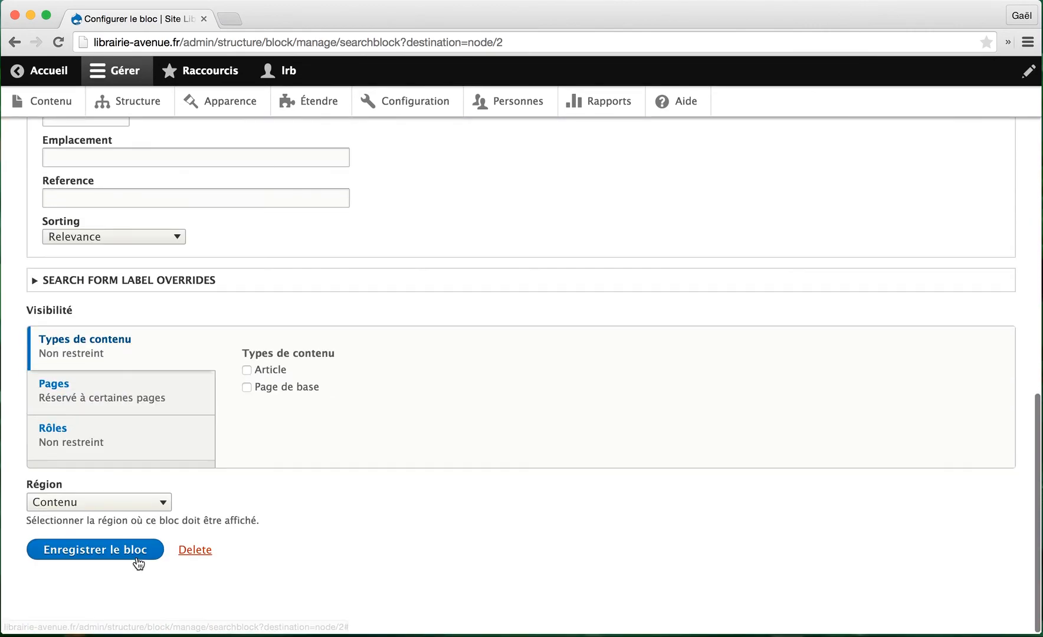
{"action": "left_click", "coordinate": [103, 557]}
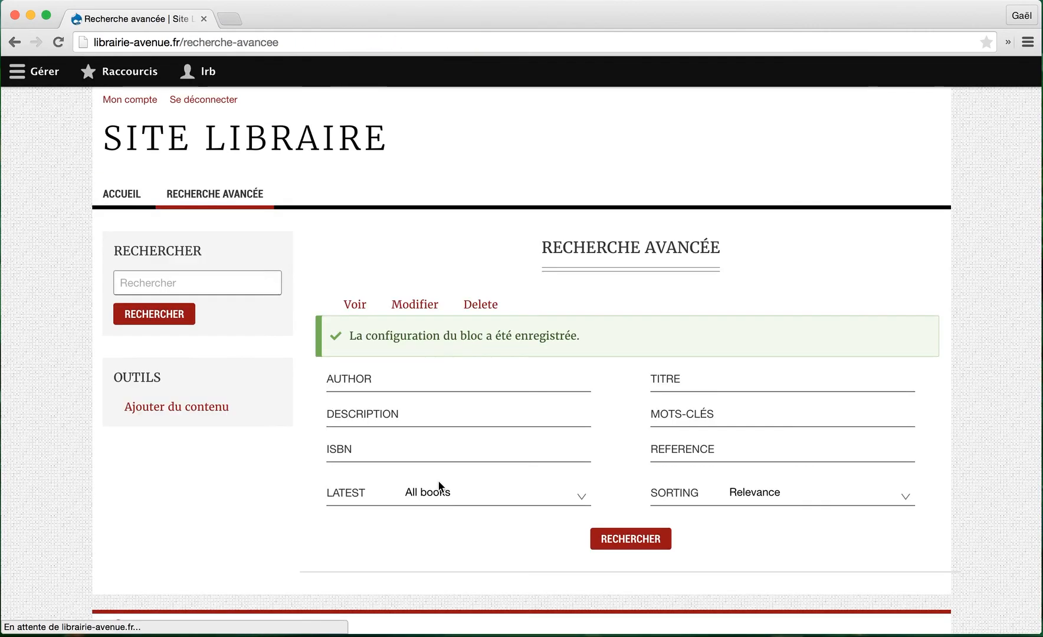
Review the Recherche avancée page and the home page to check which blocks each one displays.
{"action": "left_click", "coordinate": [195, 202]}
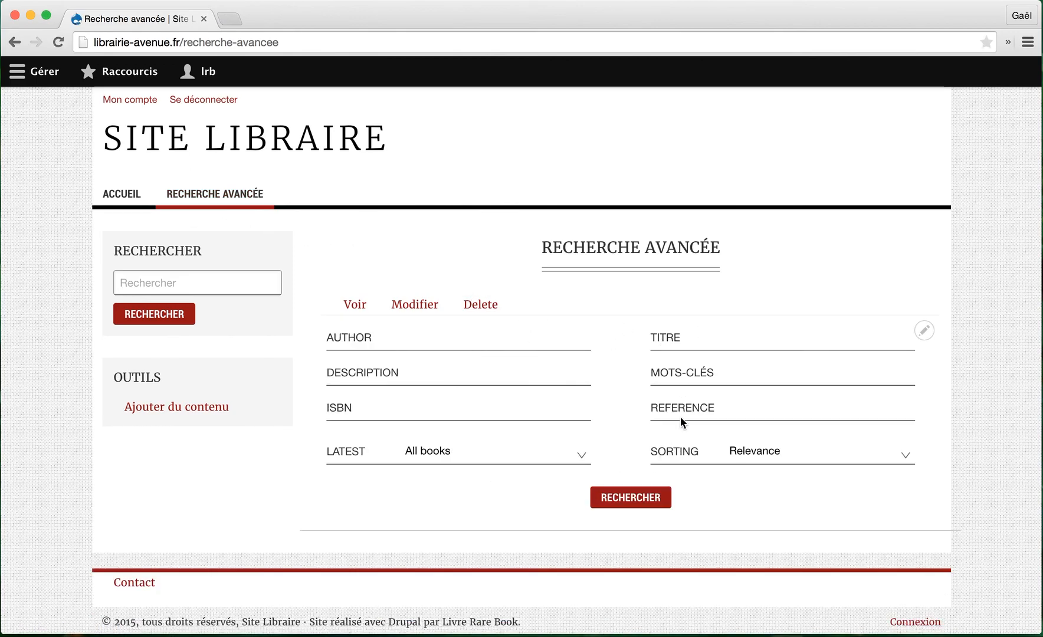
{"action": "left_click", "coordinate": [122, 196]}
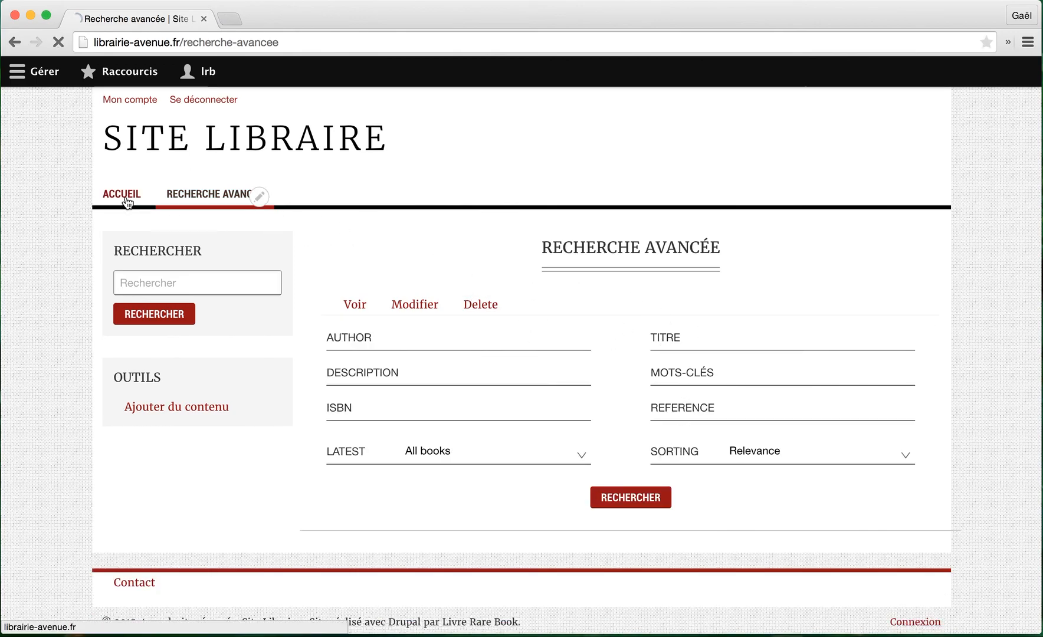
{"action": "scroll", "coordinate": [479, 357], "scroll_direction": "down", "scroll_amount": 3}
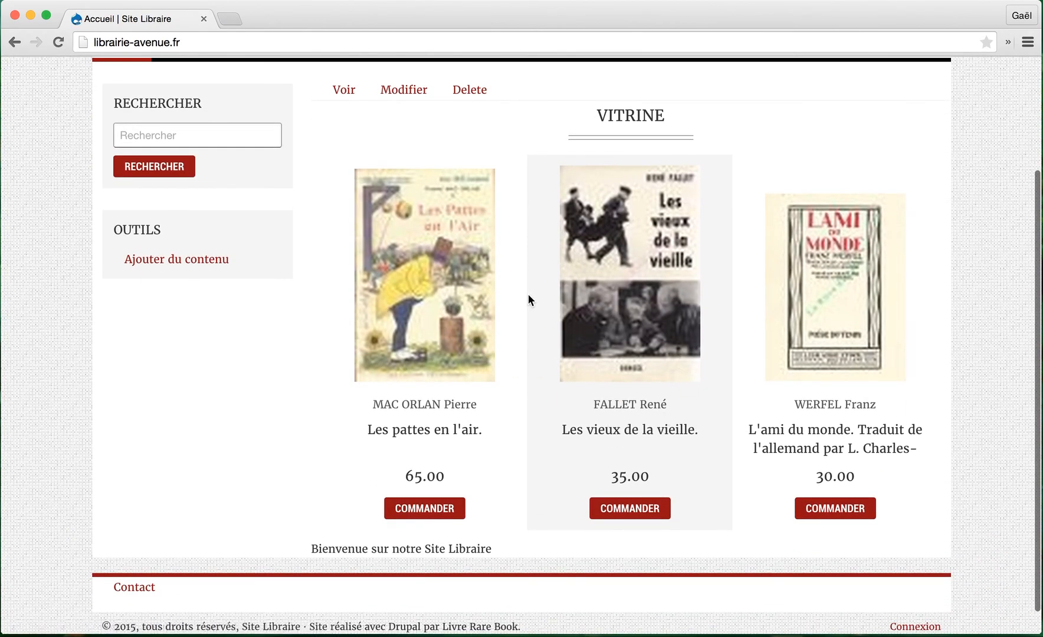
{"action": "scroll", "coordinate": [528, 298], "scroll_direction": "up", "scroll_amount": 3}
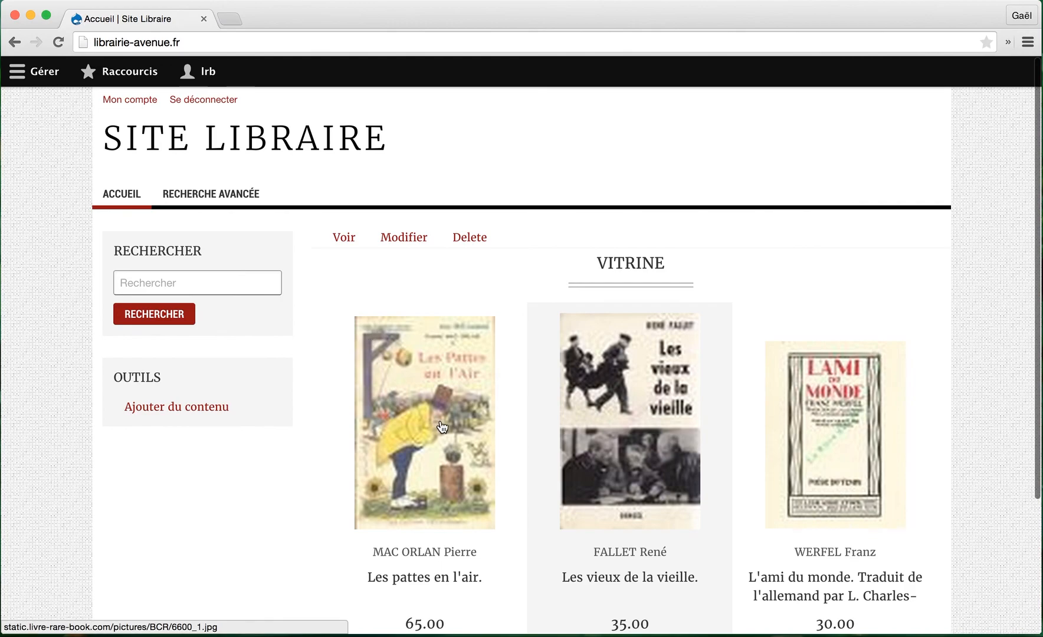